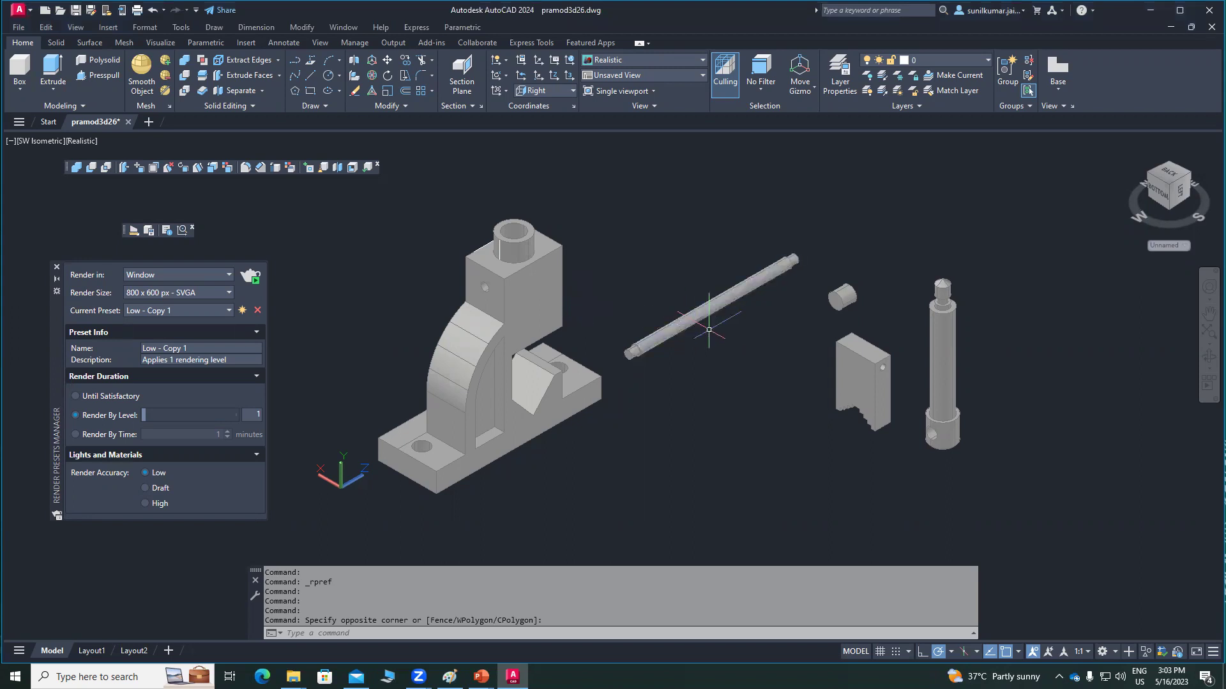
scroll(639, 301, up, 2)
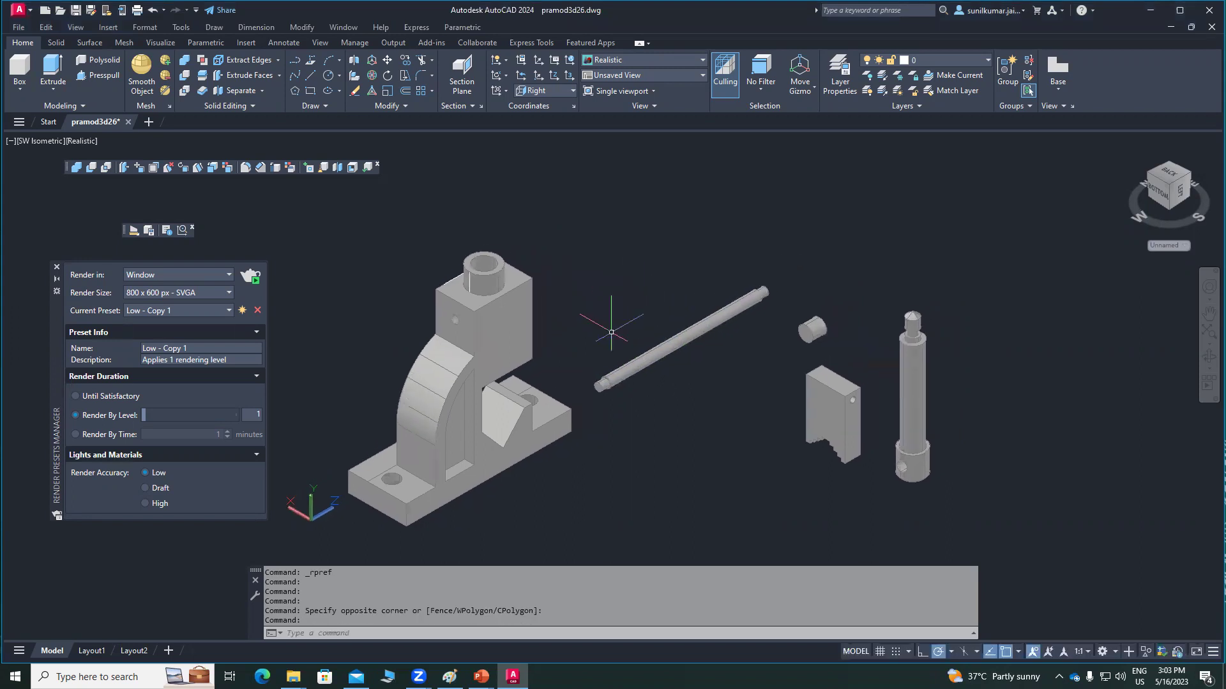
scroll(575, 364, up, 3)
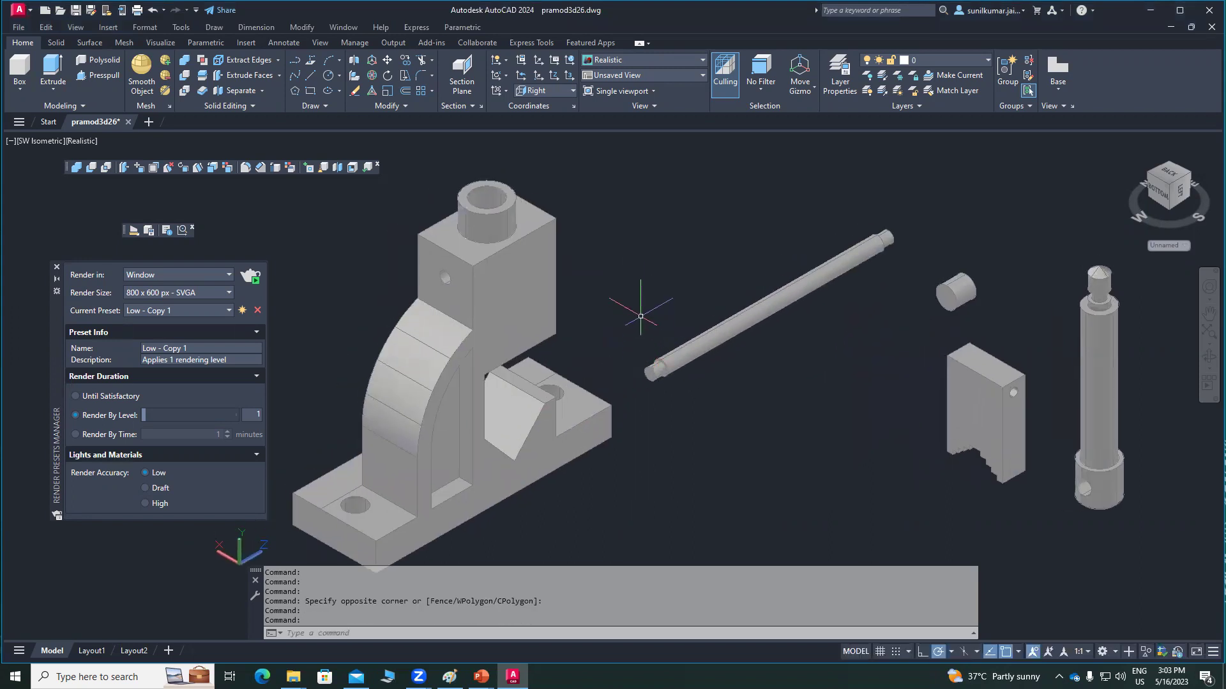
middle_drag(648, 296, 674, 282)
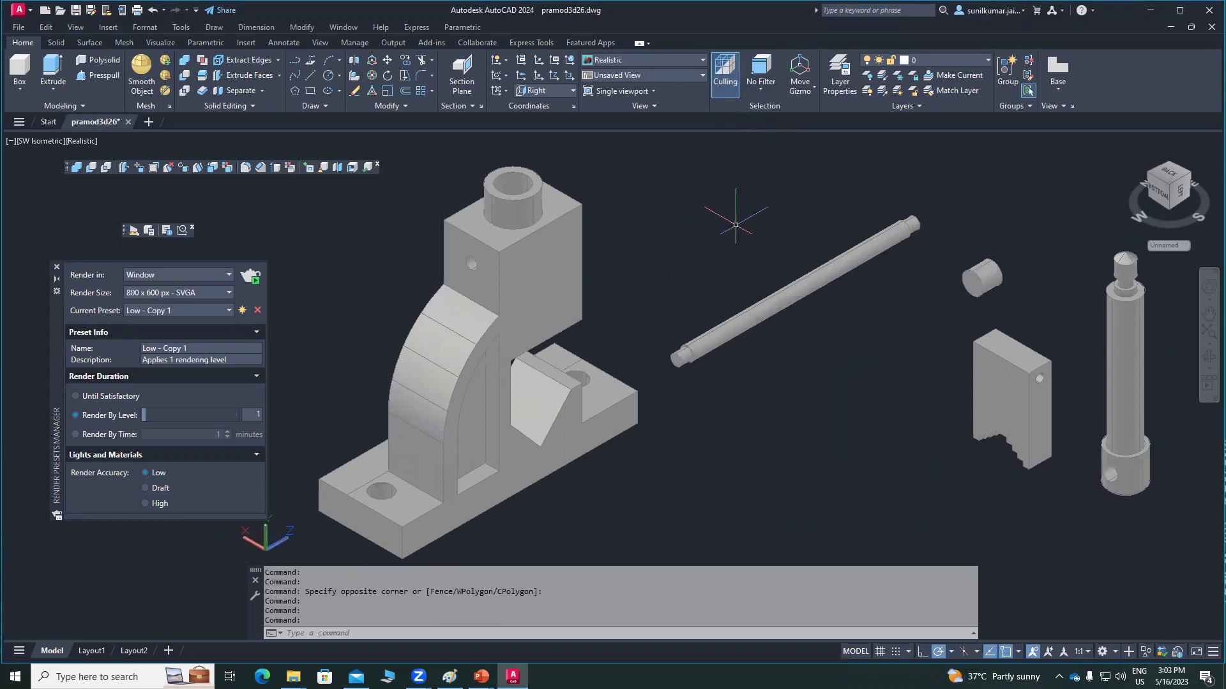
mouse_move(733, 221)
middle_down()
mouse_move(711, 245)
mouse_move(745, 207)
middle_up()
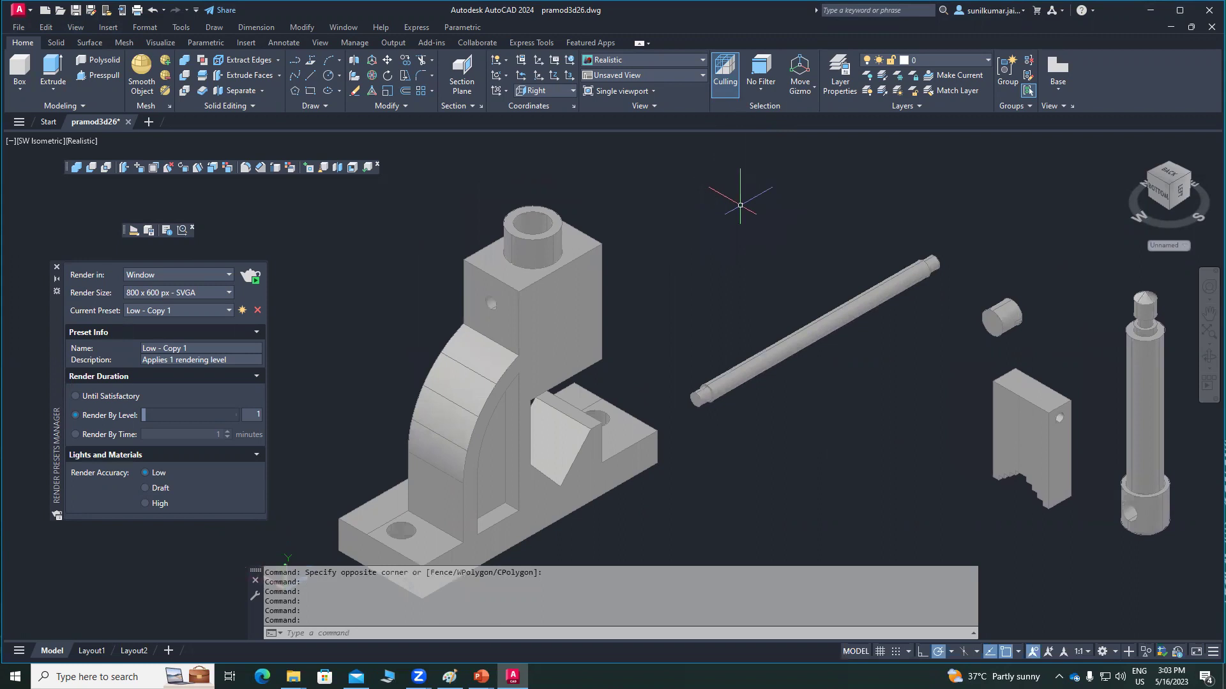
scroll(701, 141, up, 1)
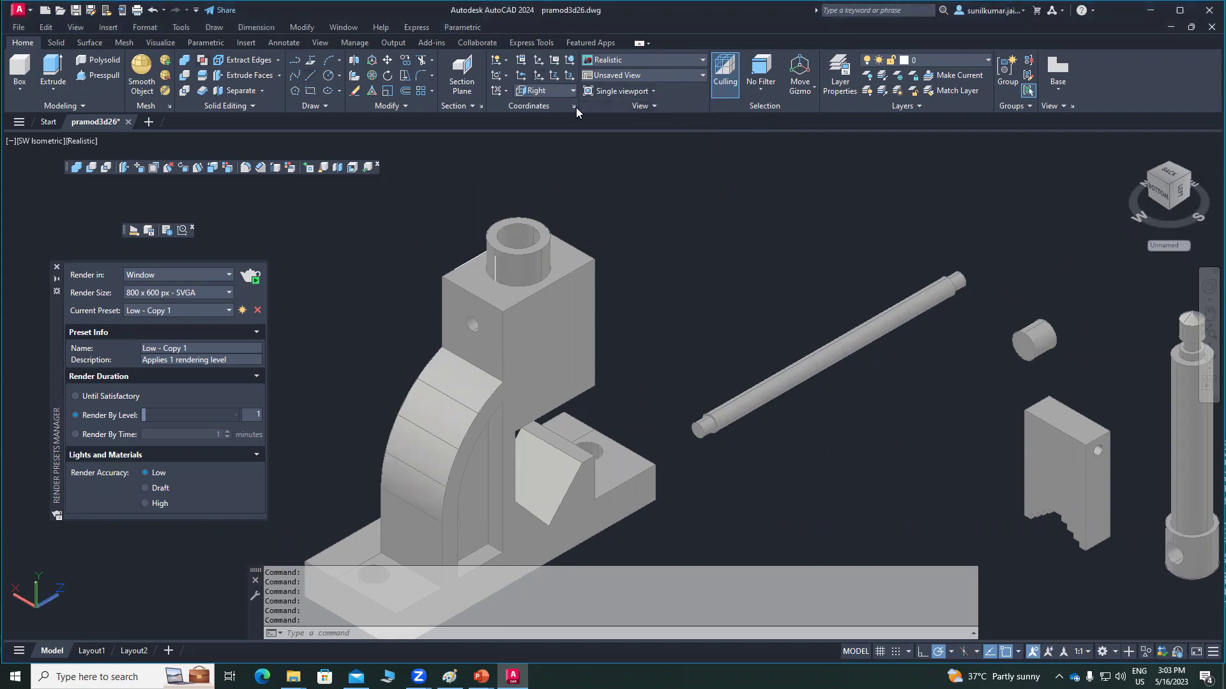
- Switch the visual style of the 3D parts to 2D Wireframe
click(657, 107)
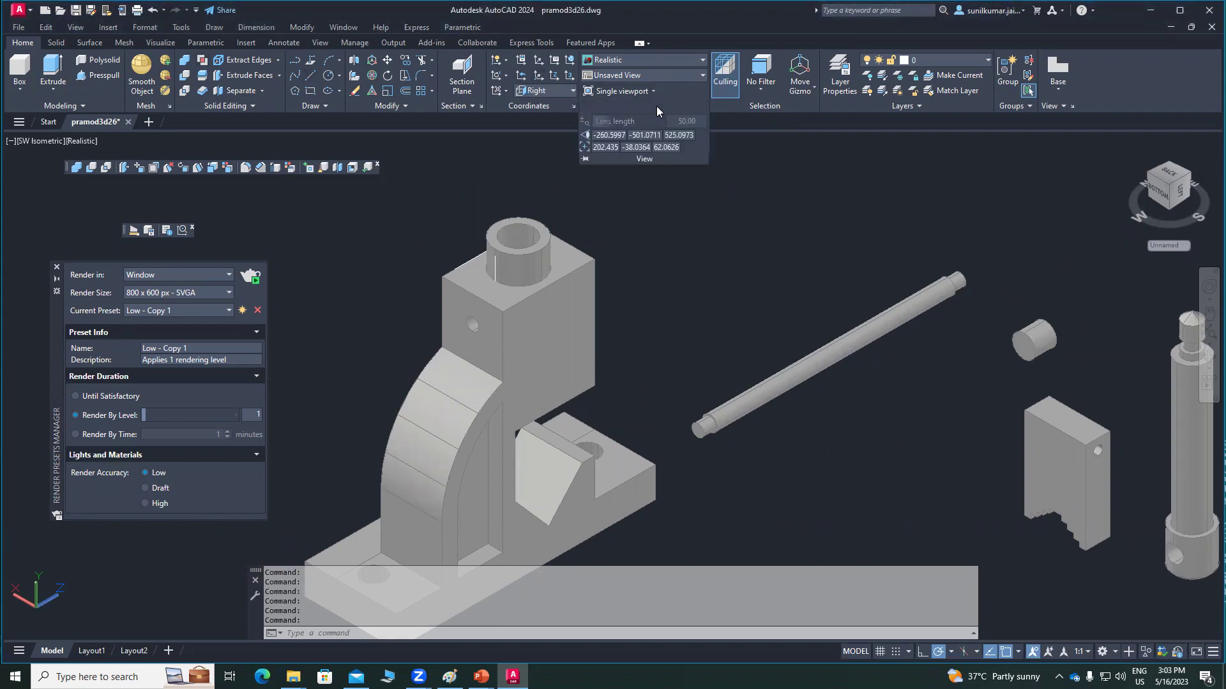
click(657, 57)
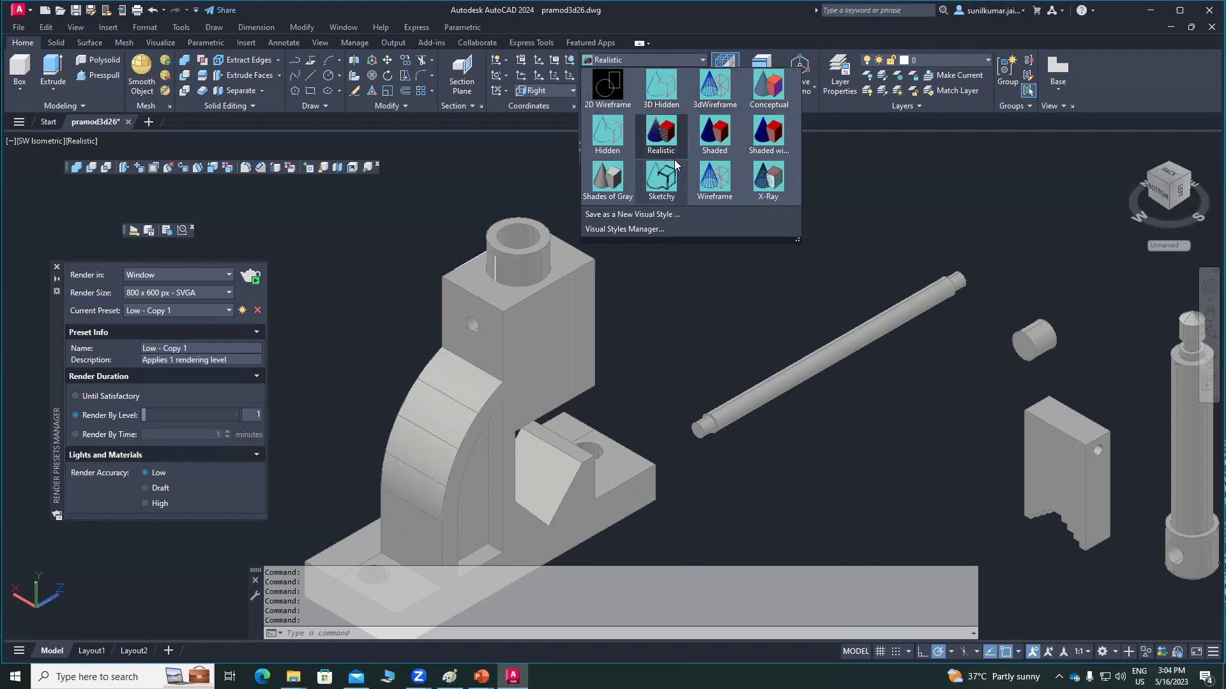
click(607, 89)
scroll(573, 301, down, 5)
middle_drag(573, 301, 632, 313)
scroll(546, 305, up, 3)
middle_drag(546, 305, 627, 282)
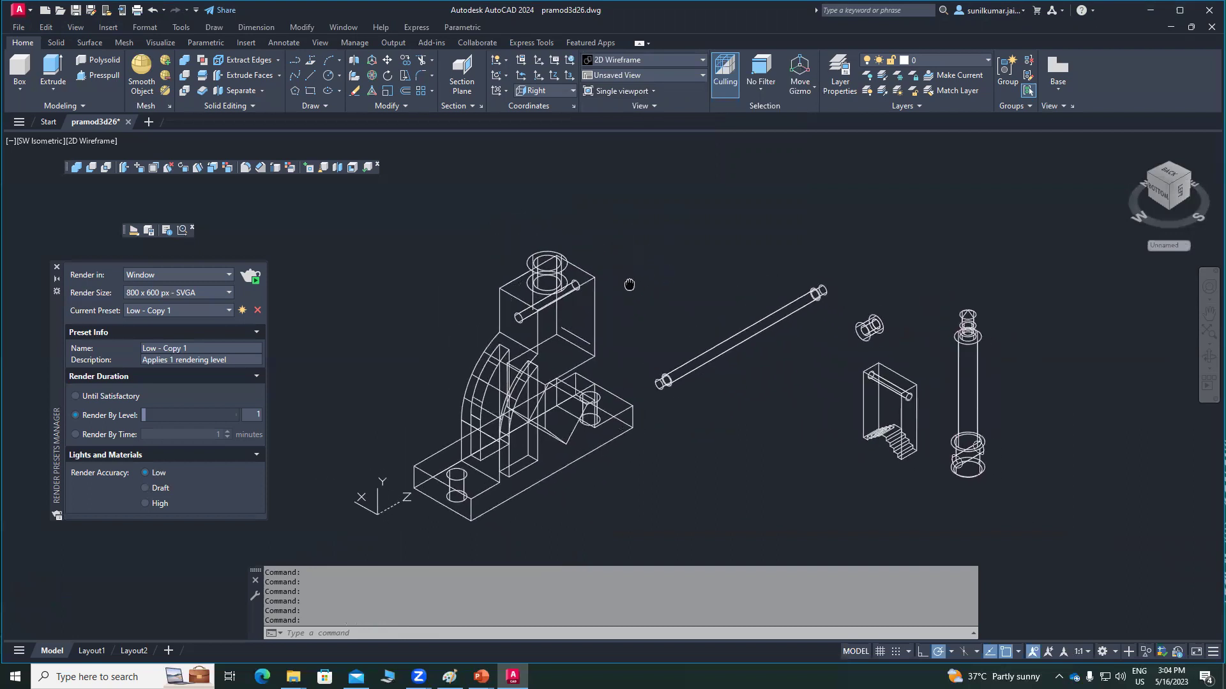
- Try the 3D Hidden visual style on the parts
click(636, 66)
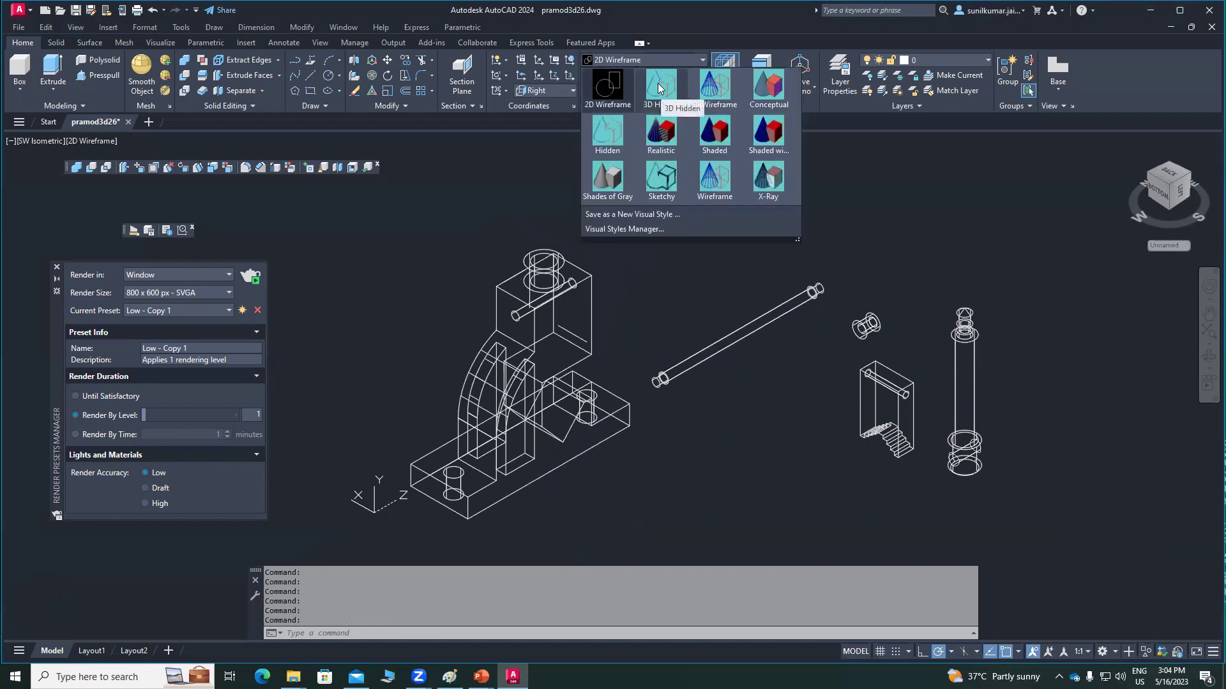
click(660, 80)
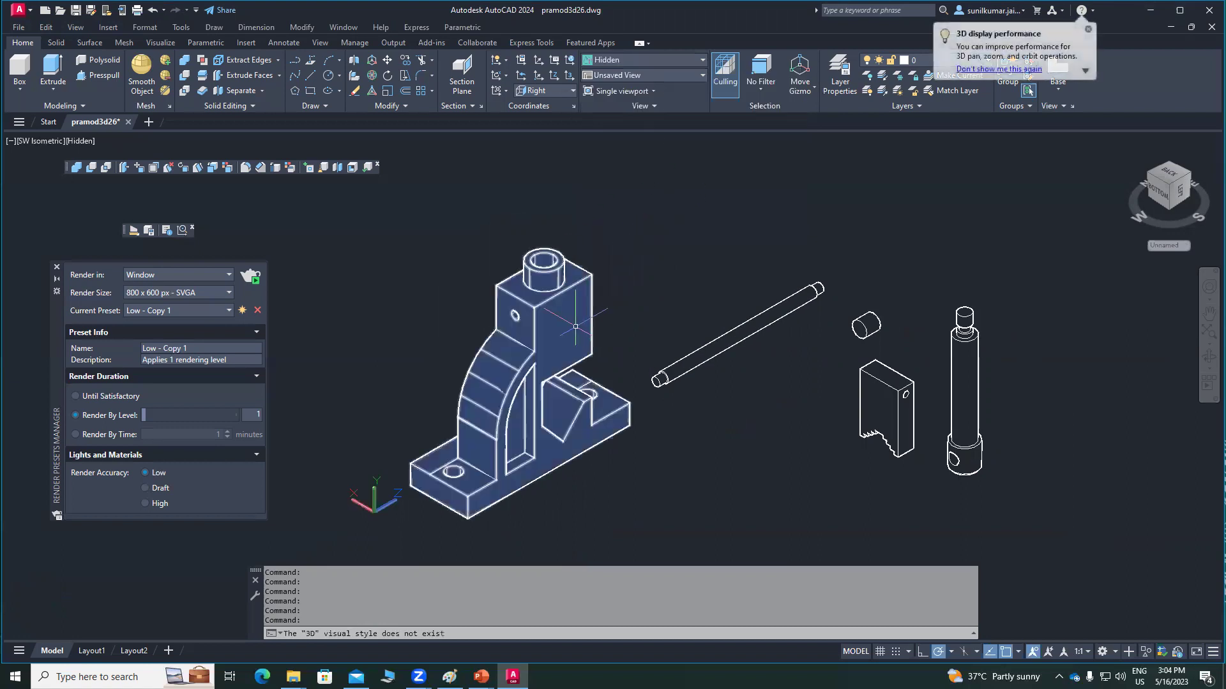
middle_drag(576, 326, 557, 306)
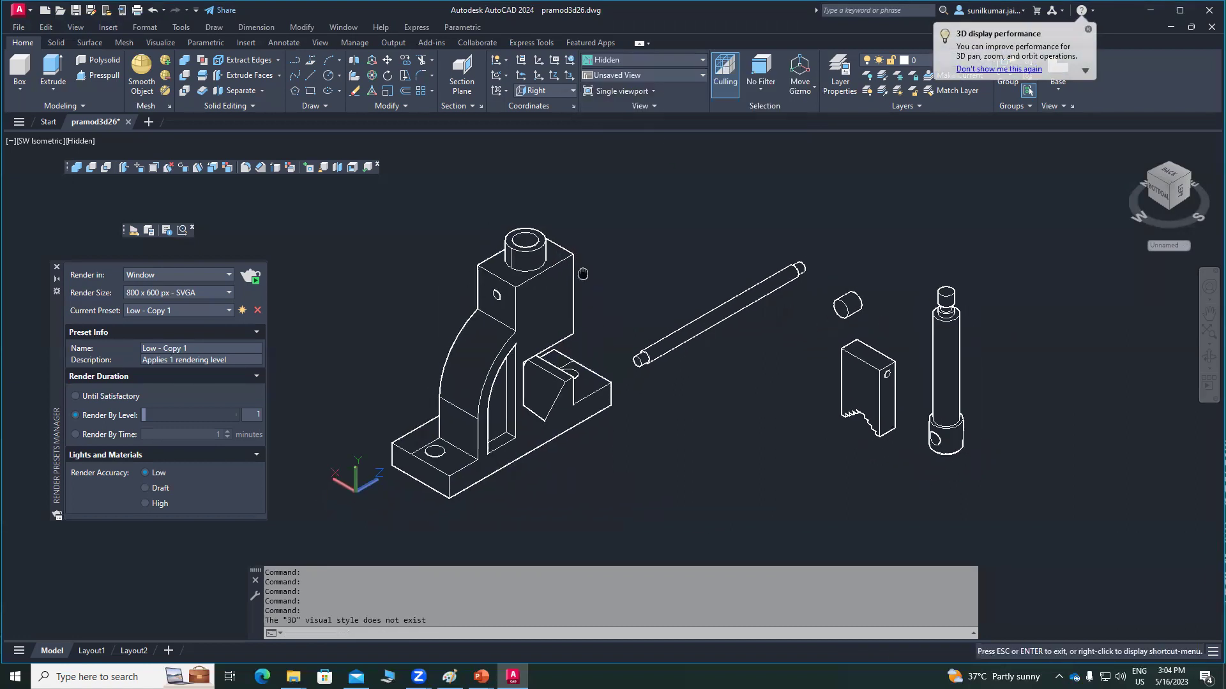
middle_drag(639, 237, 598, 284)
- Show the parts in the 3dWireframe visual style, followed by Conceptual
click(639, 59)
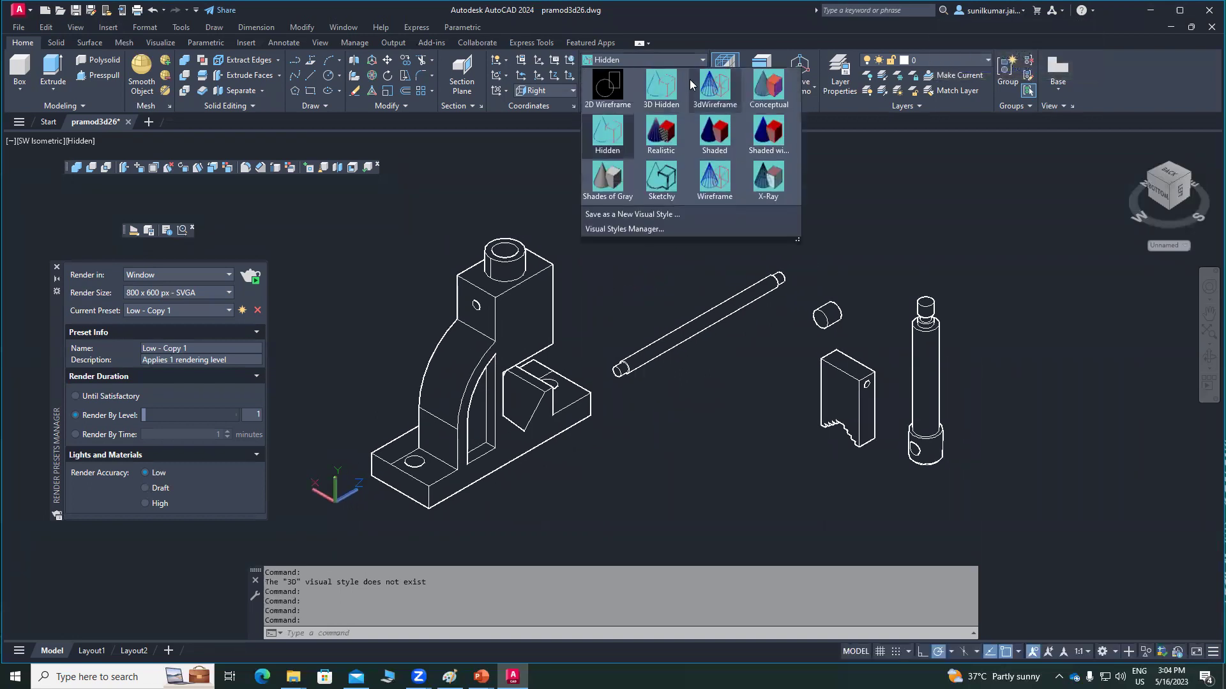
click(712, 93)
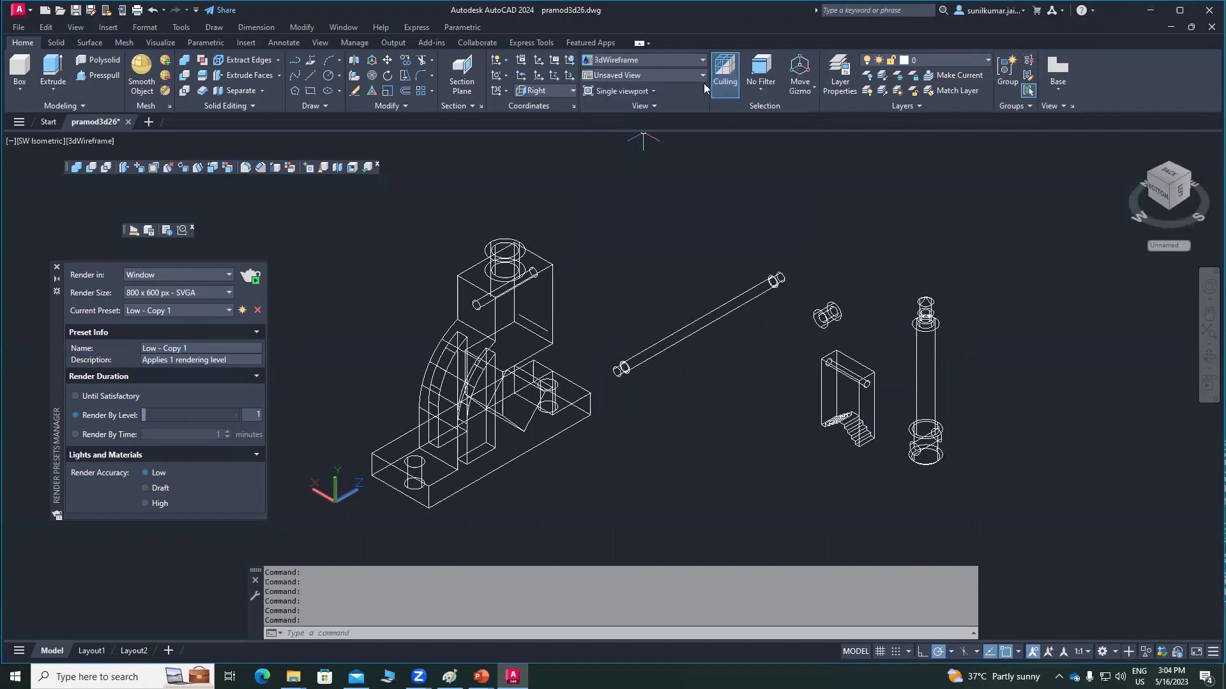
click(667, 57)
click(763, 89)
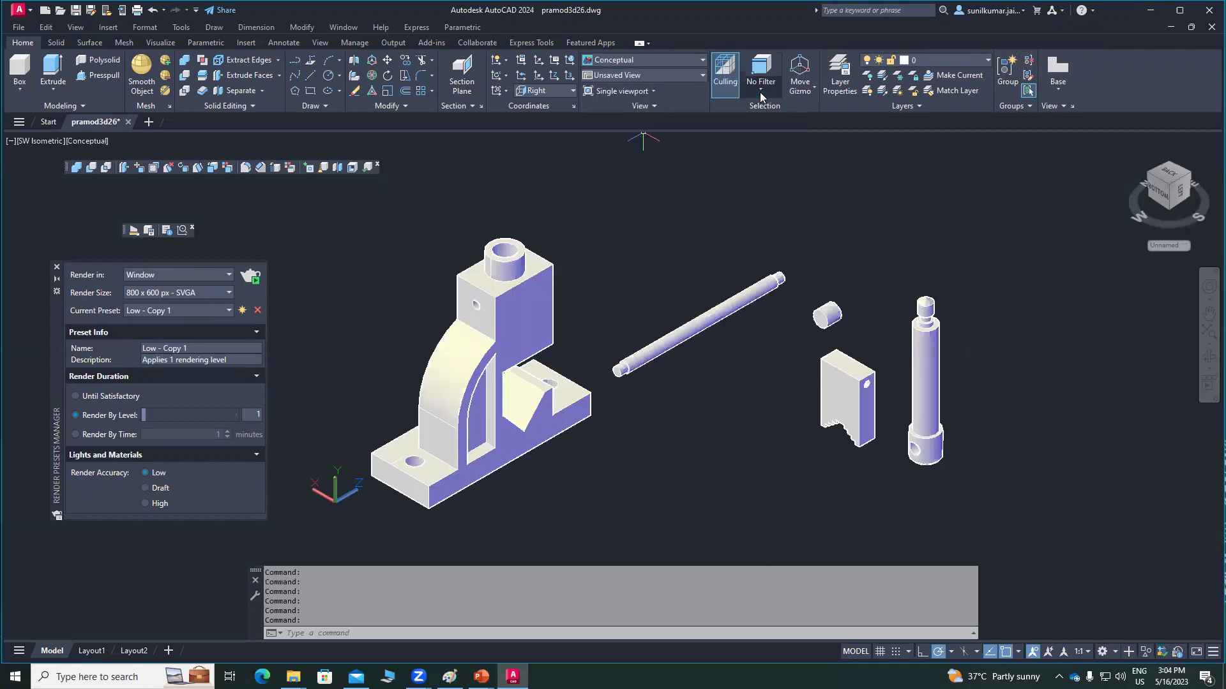
- Show the parts in the Hidden visual style, followed by Realistic
click(637, 61)
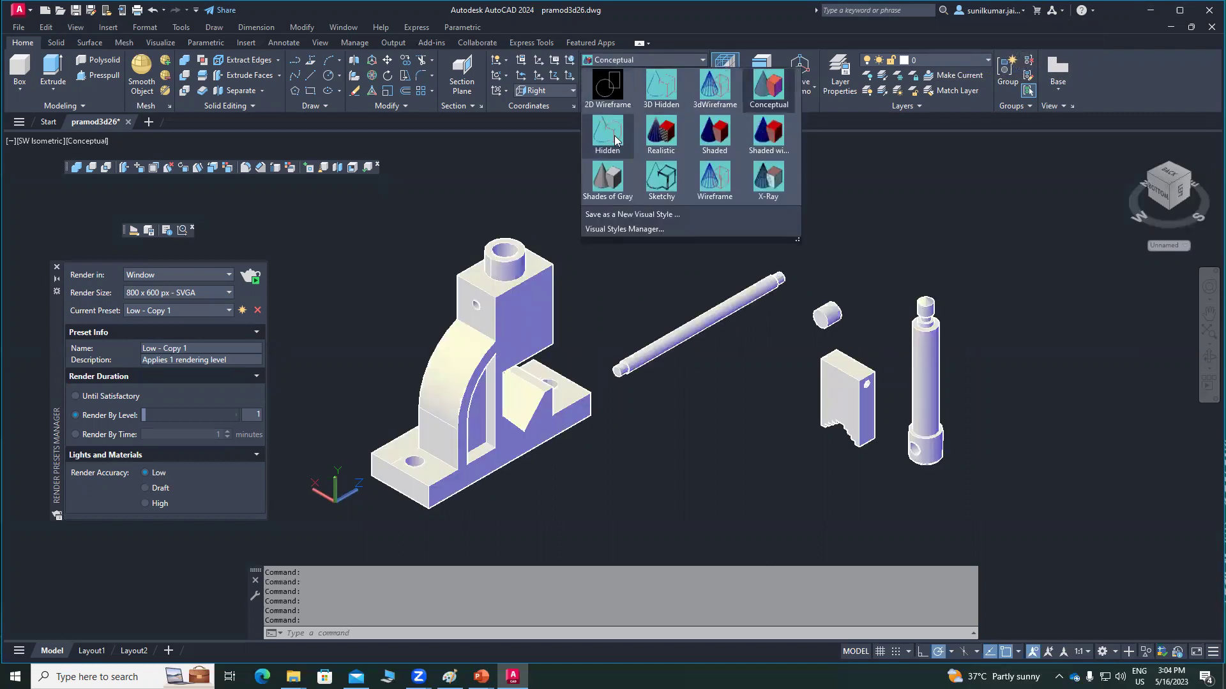
click(609, 134)
click(624, 61)
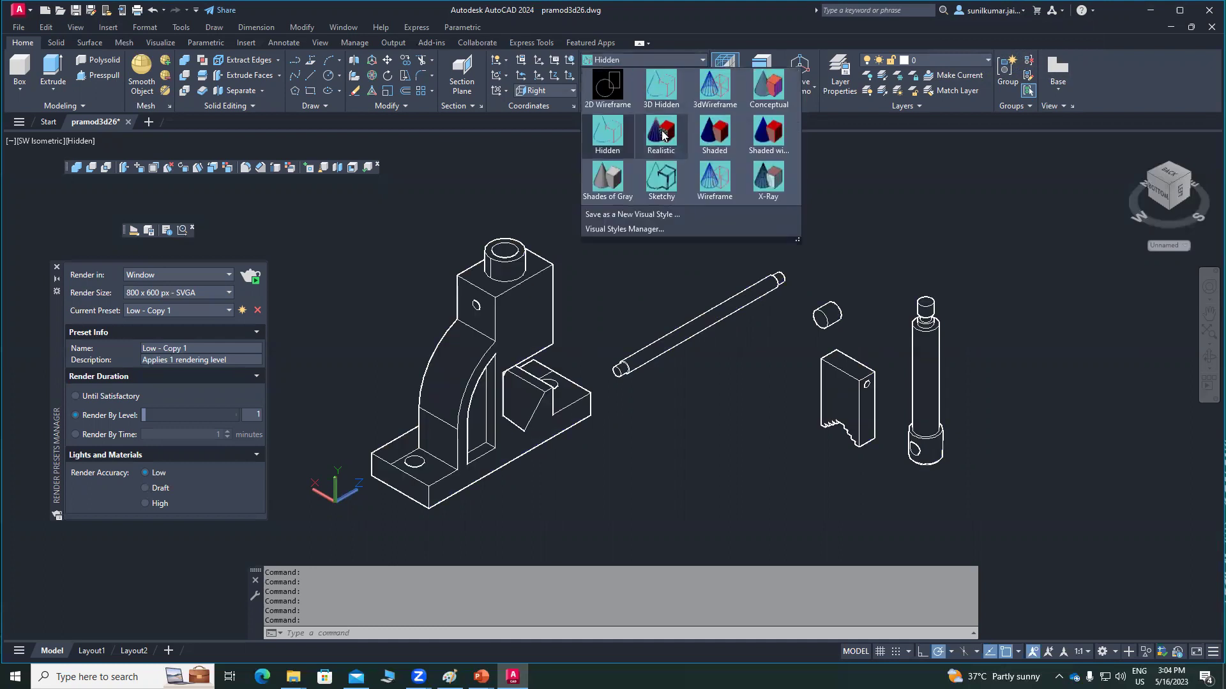
click(665, 135)
- Show the parts in the Shaded visual style, followed by Shaded with edges
click(649, 59)
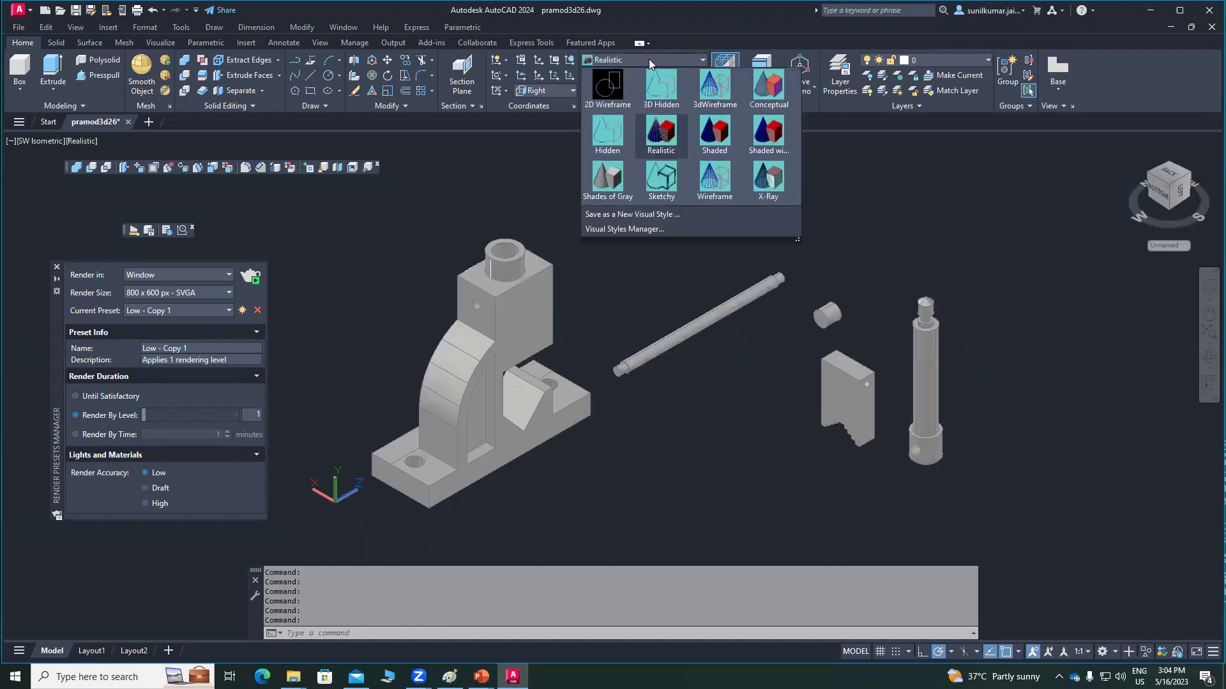
click(708, 139)
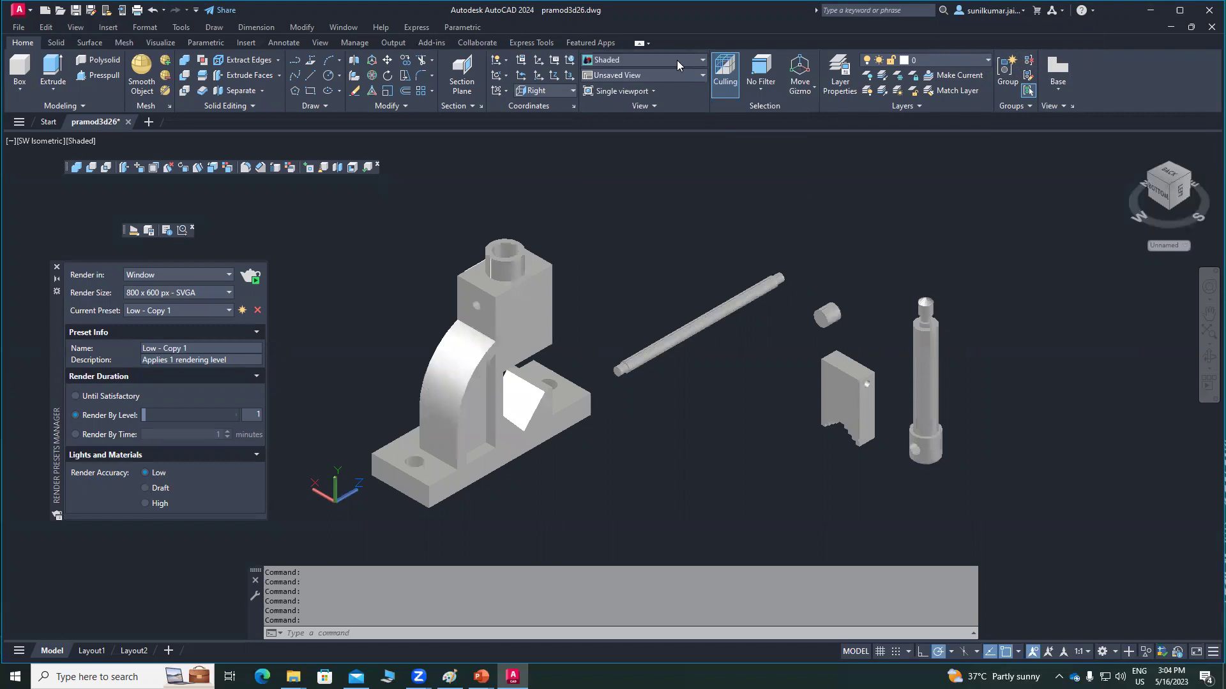
click(677, 60)
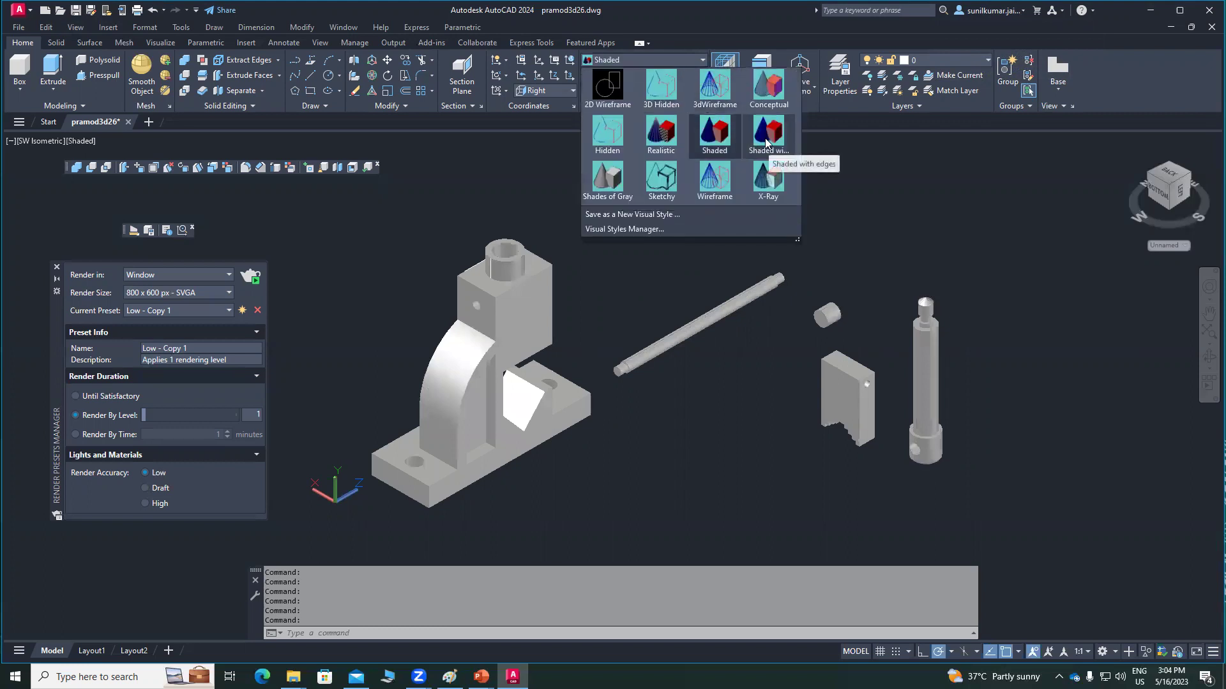
click(765, 138)
- Show the parts in the Shades of Gray visual style, followed by Sketchy
click(627, 59)
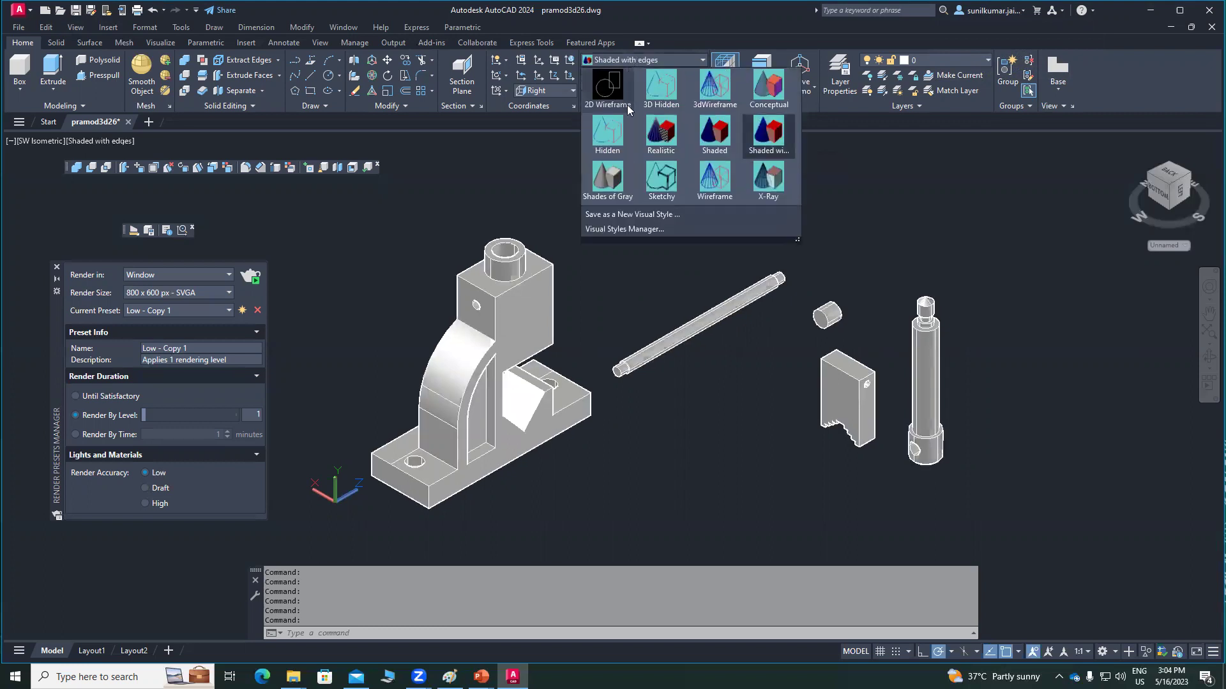
click(607, 186)
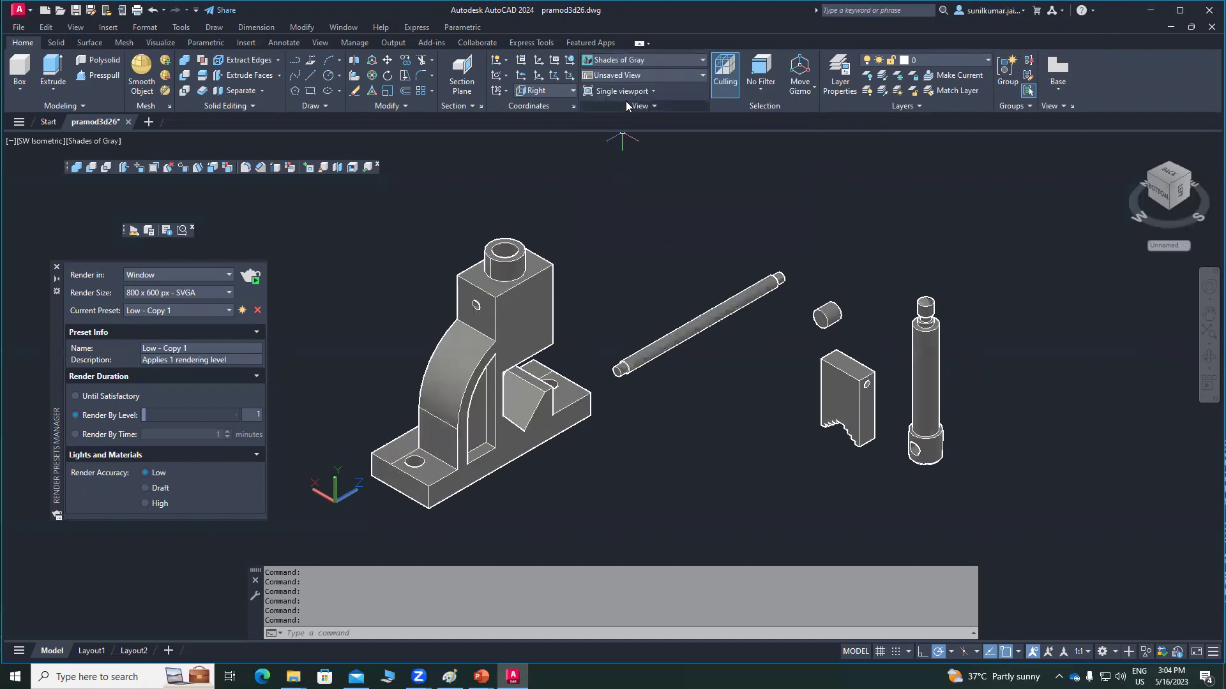
click(626, 58)
click(671, 174)
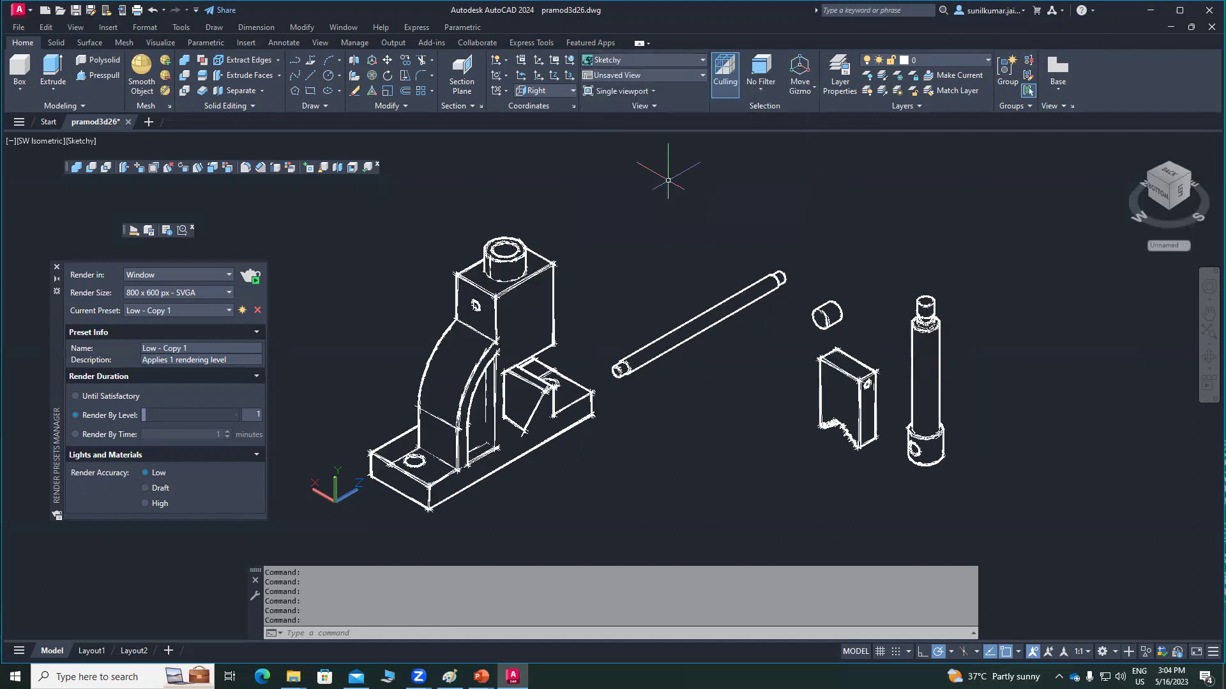
- Show the parts in the Wireframe visual style, followed by X-Ray
click(646, 60)
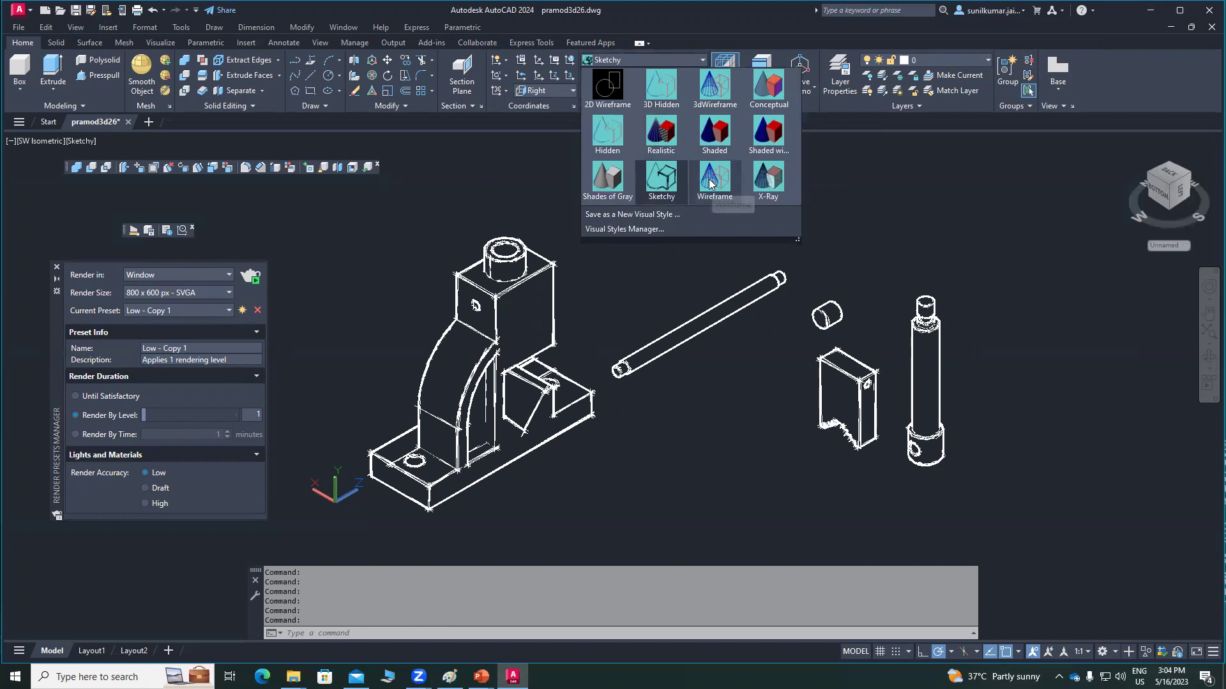
click(715, 148)
click(661, 60)
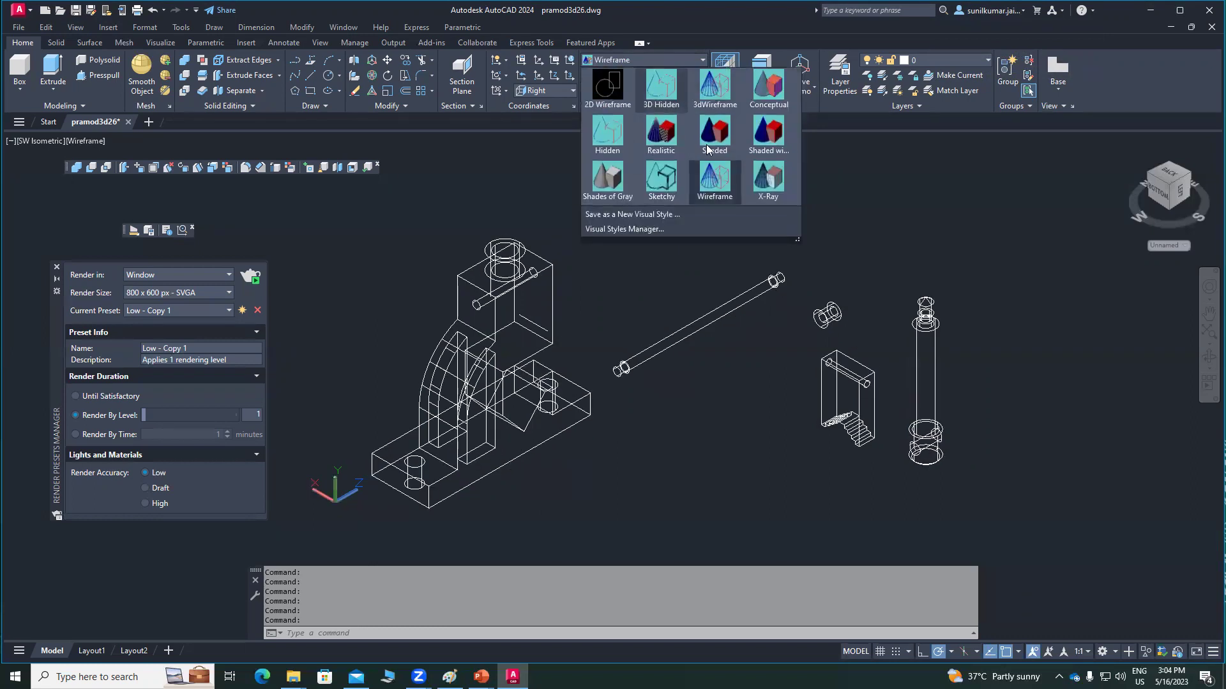
click(758, 181)
- Set the visual style of the model view to Realistic
click(628, 60)
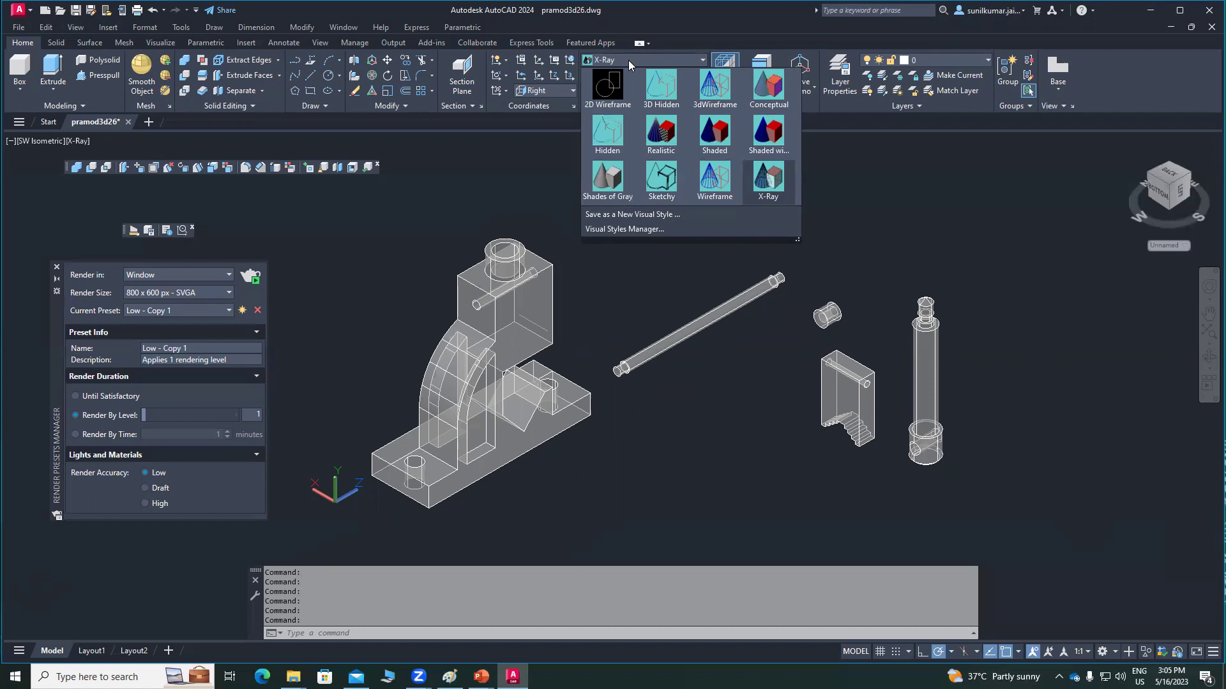
click(663, 138)
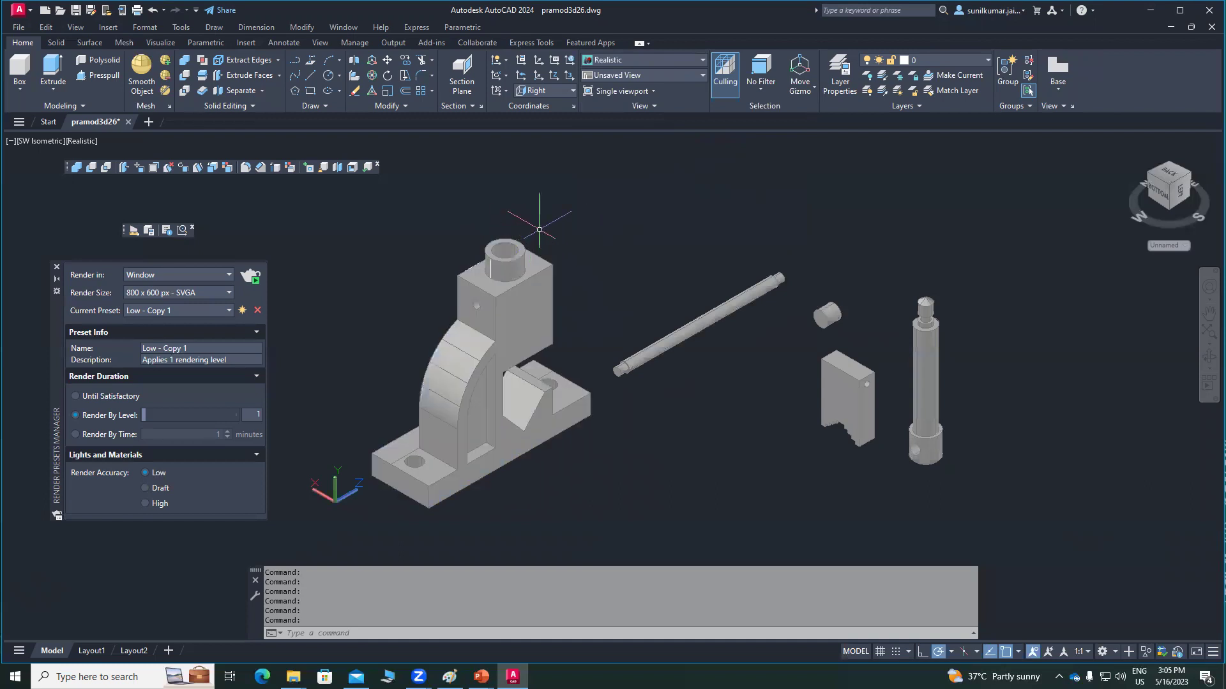
middle_drag(561, 205, 521, 241)
key(Escape)
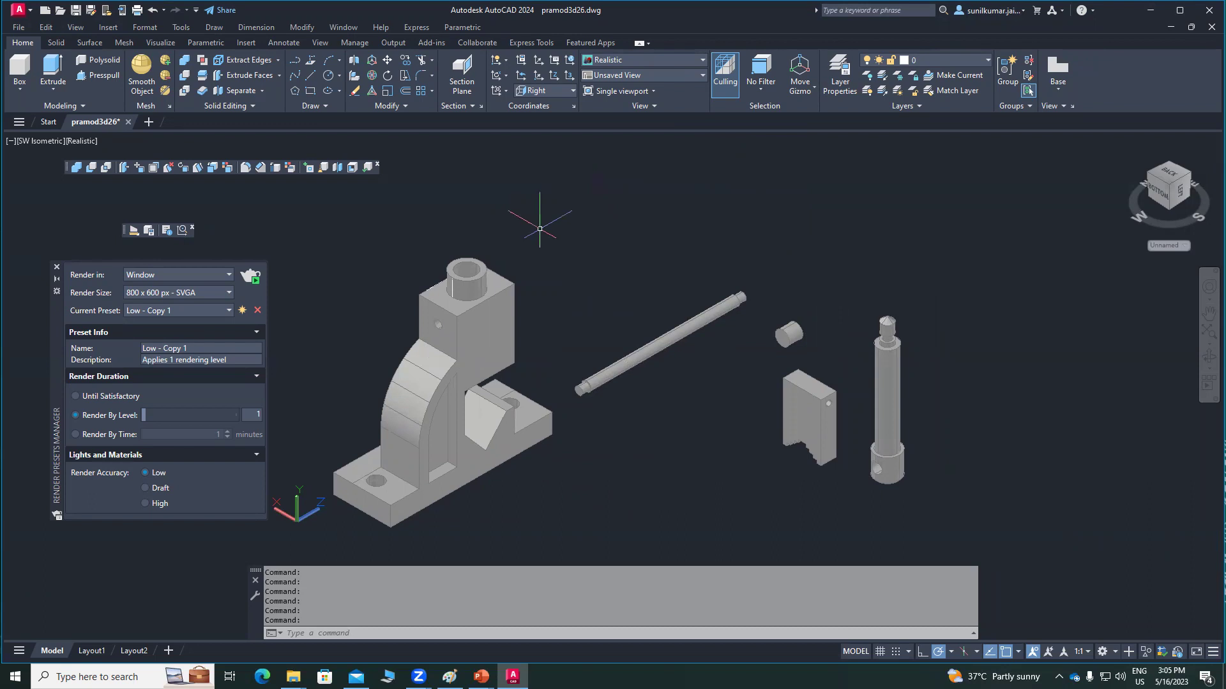
middle_drag(553, 173, 511, 153)
middle_drag(429, 380, 470, 333)
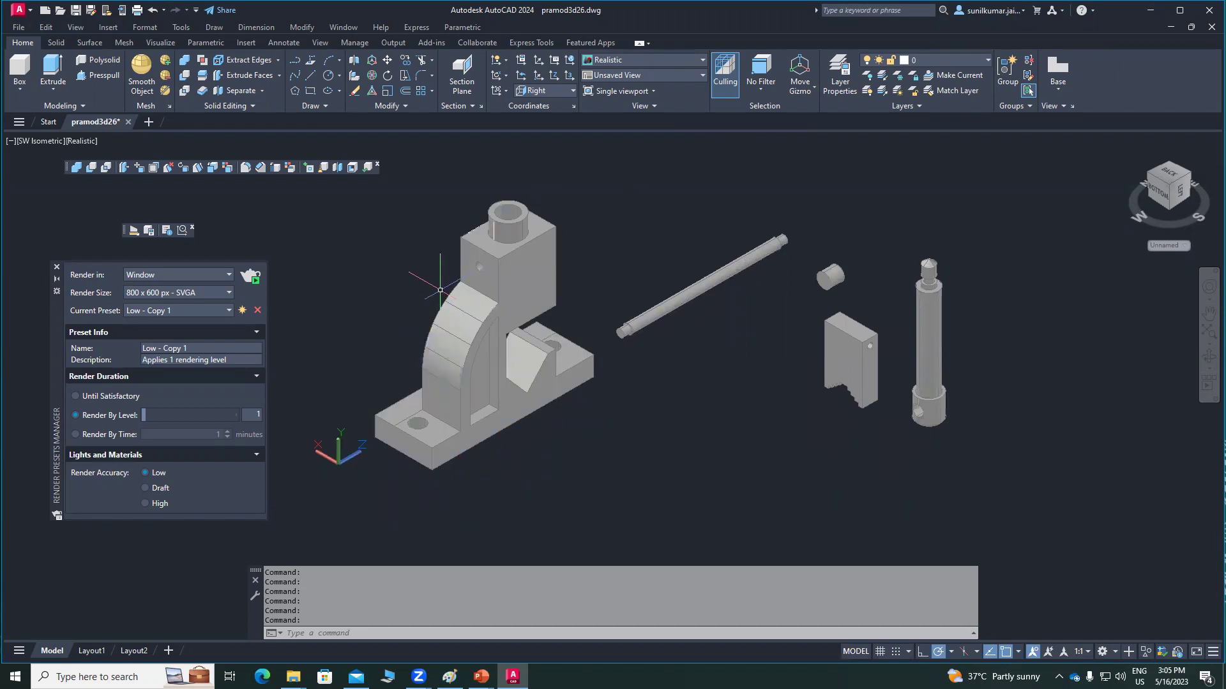
middle_drag(410, 275, 411, 293)
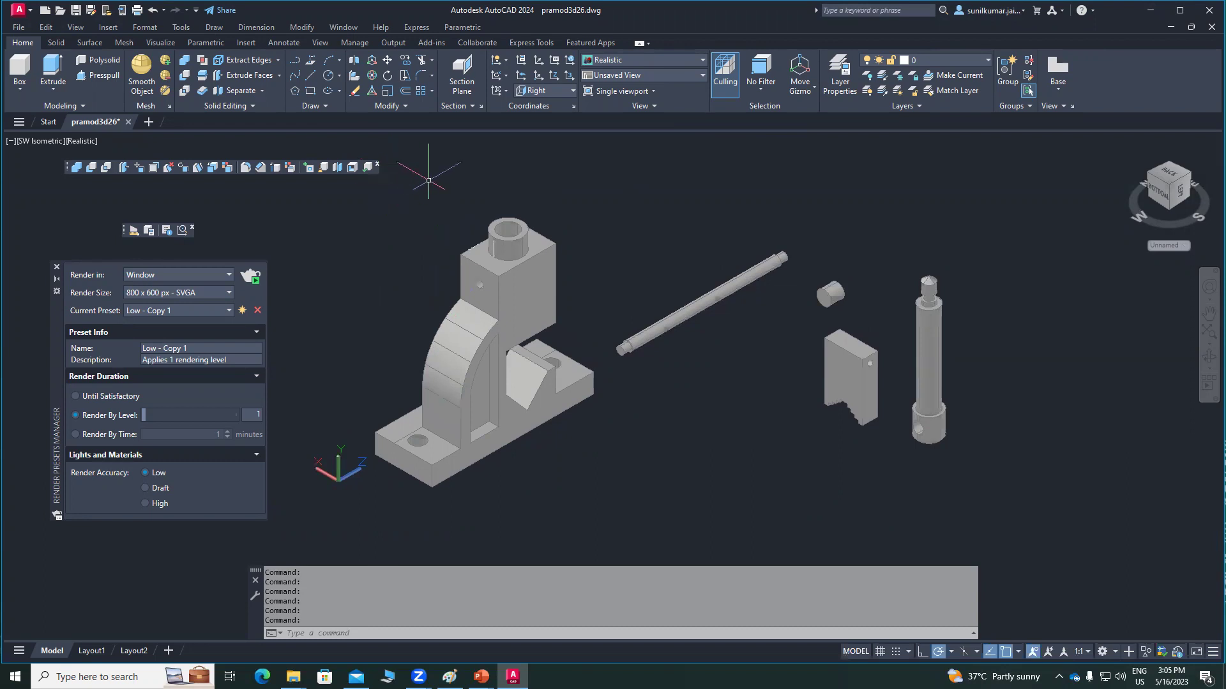
- Open the Materials Browser for the render materials
click(76, 28)
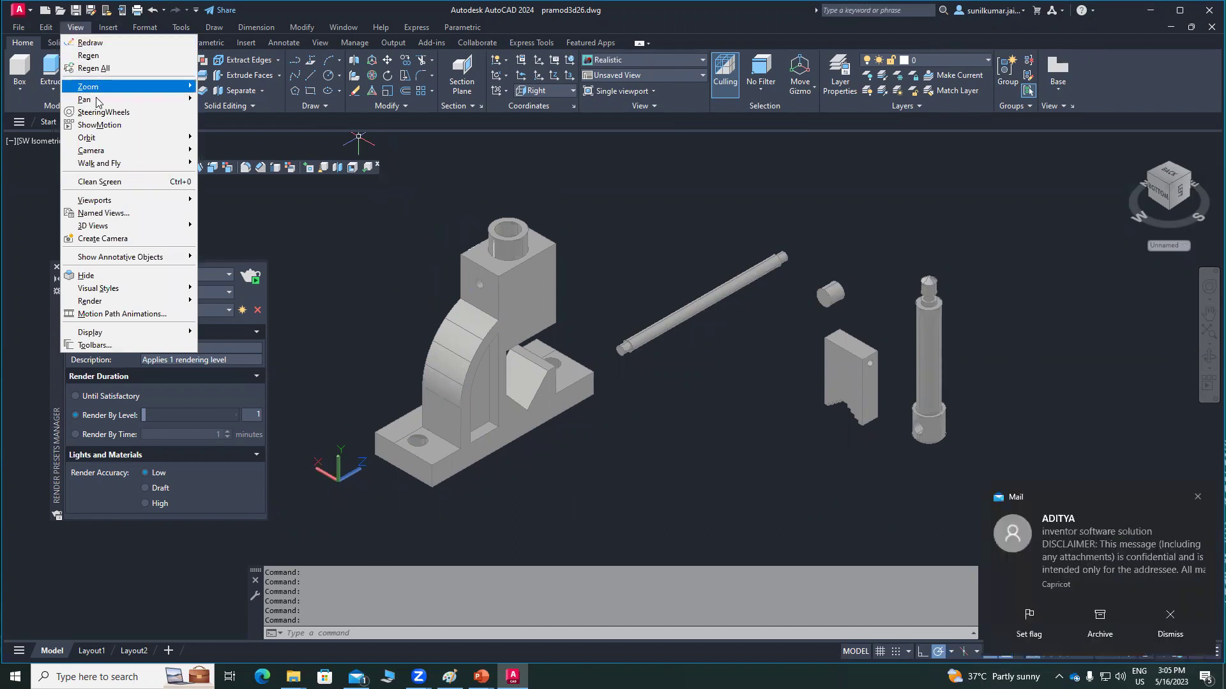
mouse_move(145, 300)
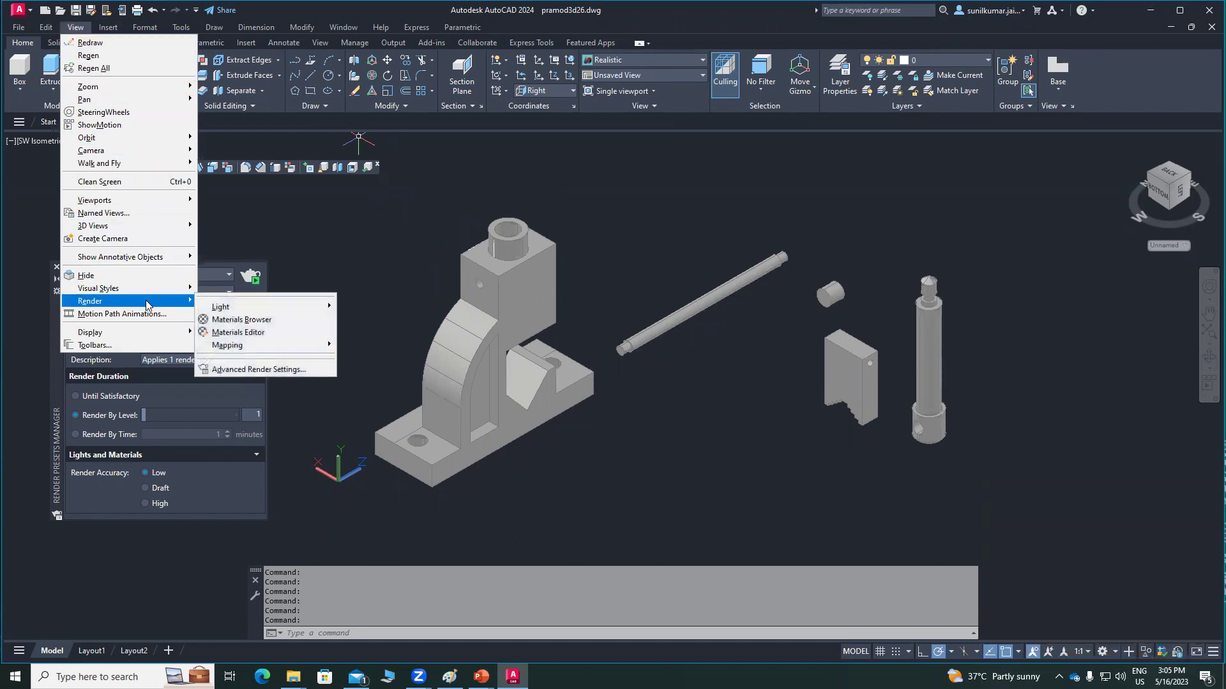
click(241, 320)
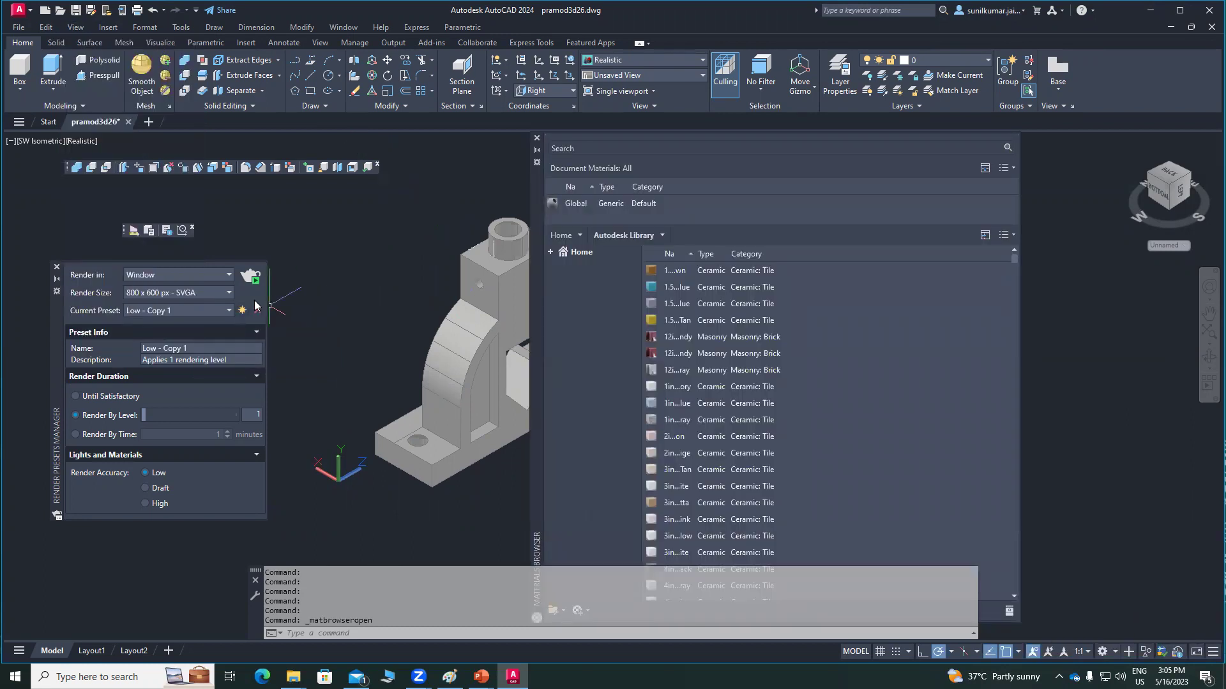
- Assign the black material from the Autodesk Library's Concrete category to the large bracket body
click(526, 314)
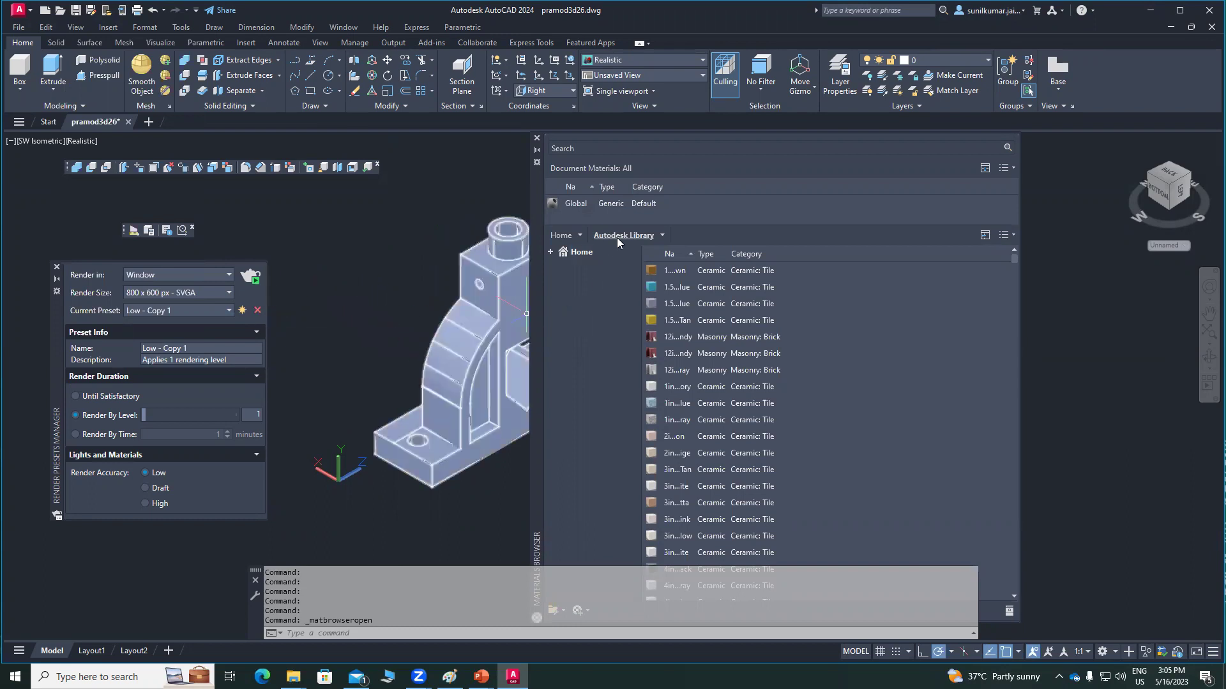
click(662, 235)
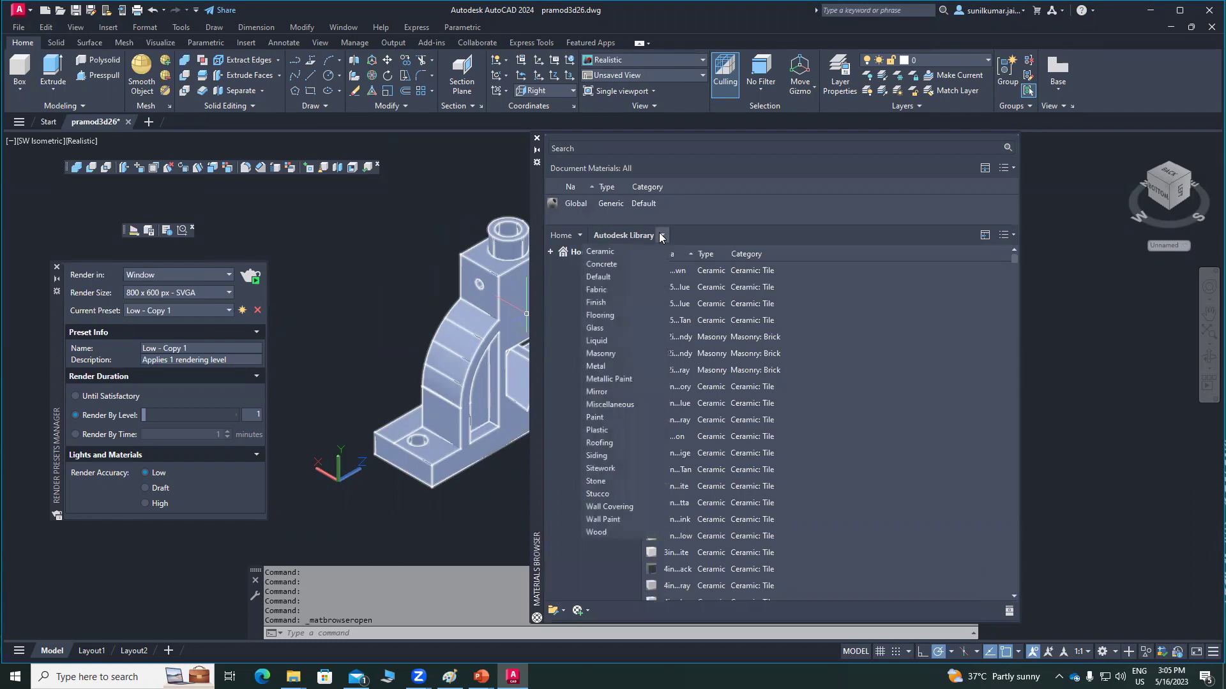
click(661, 235)
click(661, 236)
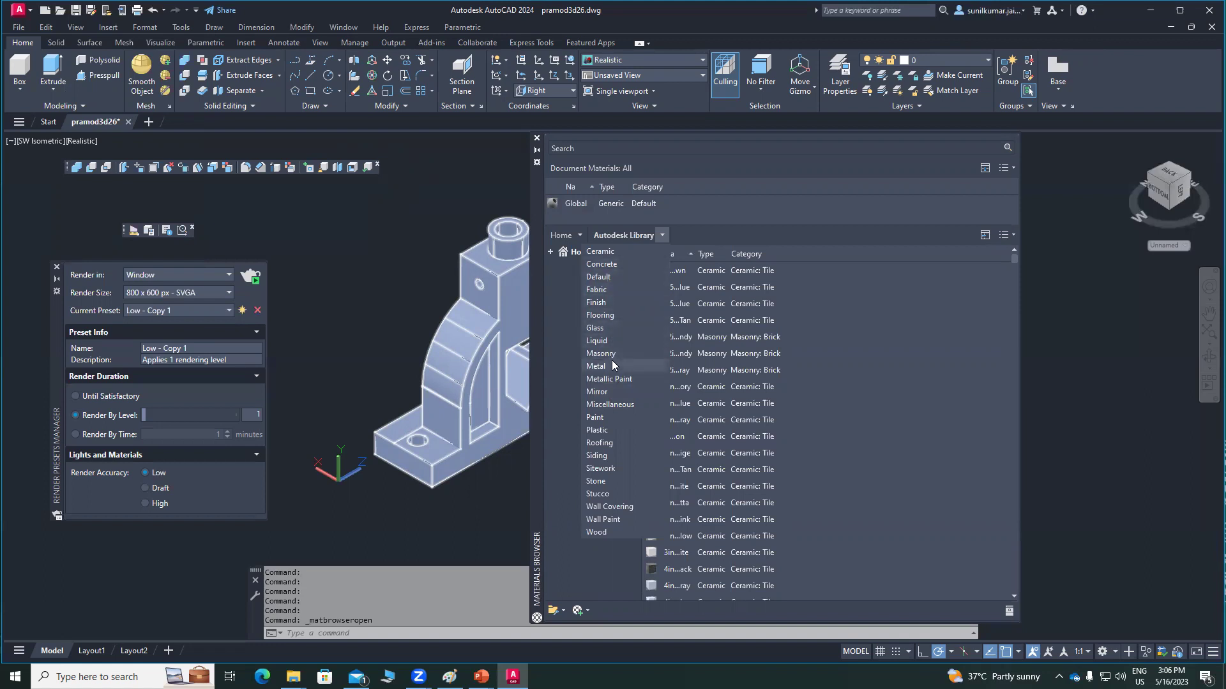
click(615, 263)
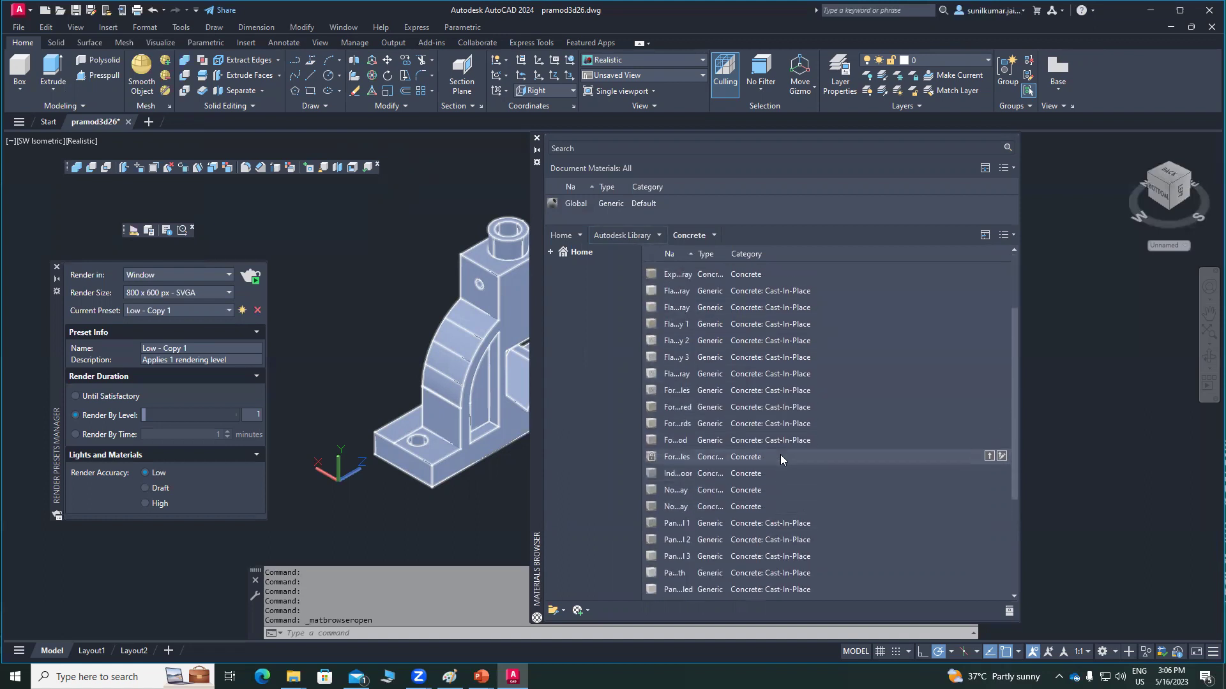
drag(750, 385, 472, 383)
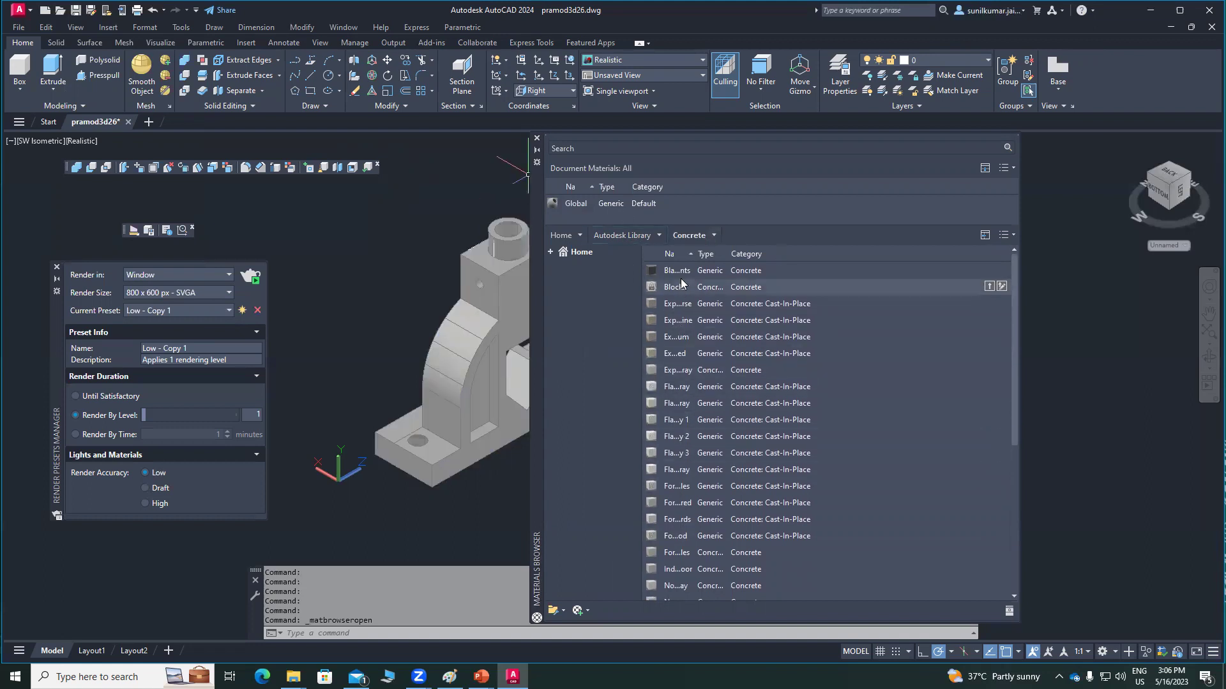
drag(676, 287, 525, 328)
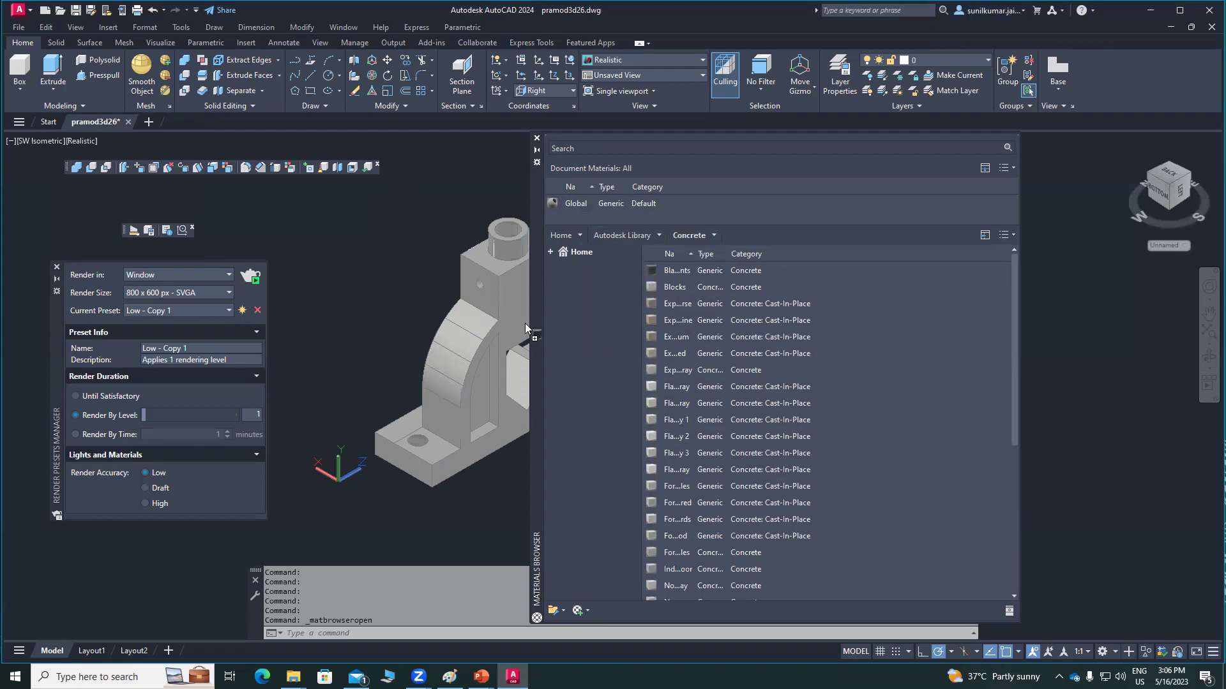
drag(430, 323, 480, 321)
mouse_move(401, 417)
middle_down()
mouse_move(341, 358)
mouse_move(356, 392)
mouse_move(378, 353)
mouse_move(361, 386)
mouse_move(433, 348)
middle_up()
key(Escape)
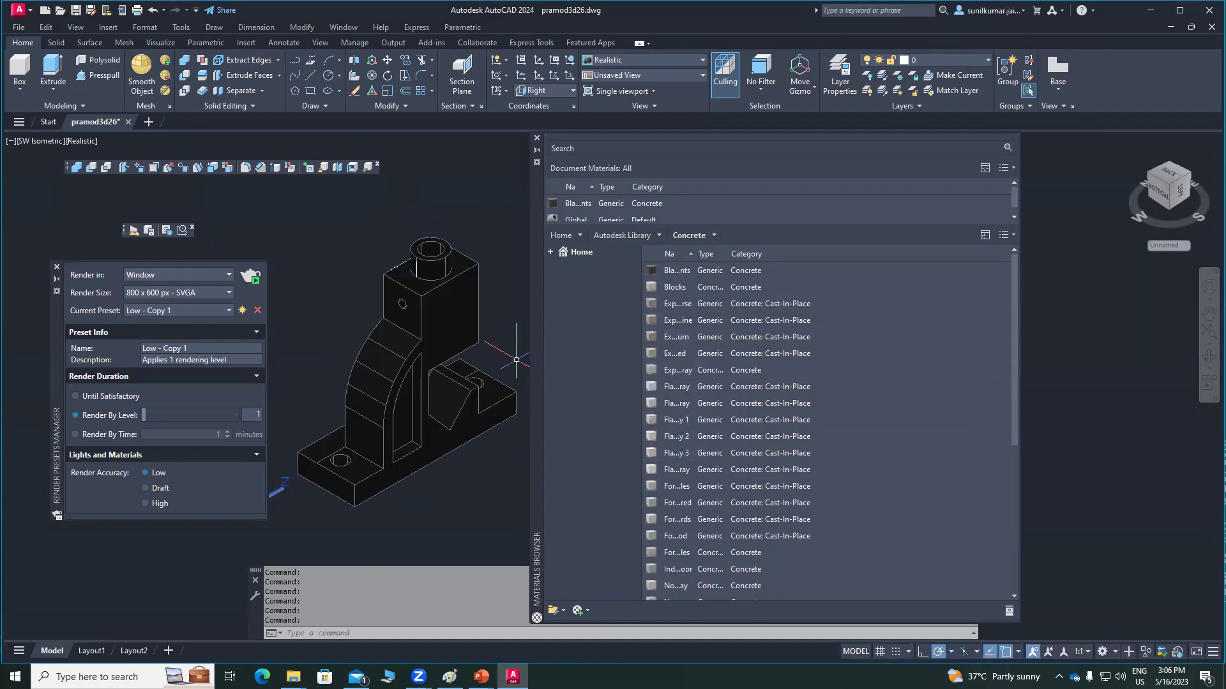
- Move the Materials Browser clear of the parts and assign the dark red 12-inch Masonry: Brick material to the vertical spindle
drag(535, 341, 730, 379)
scroll(457, 421, down, 2)
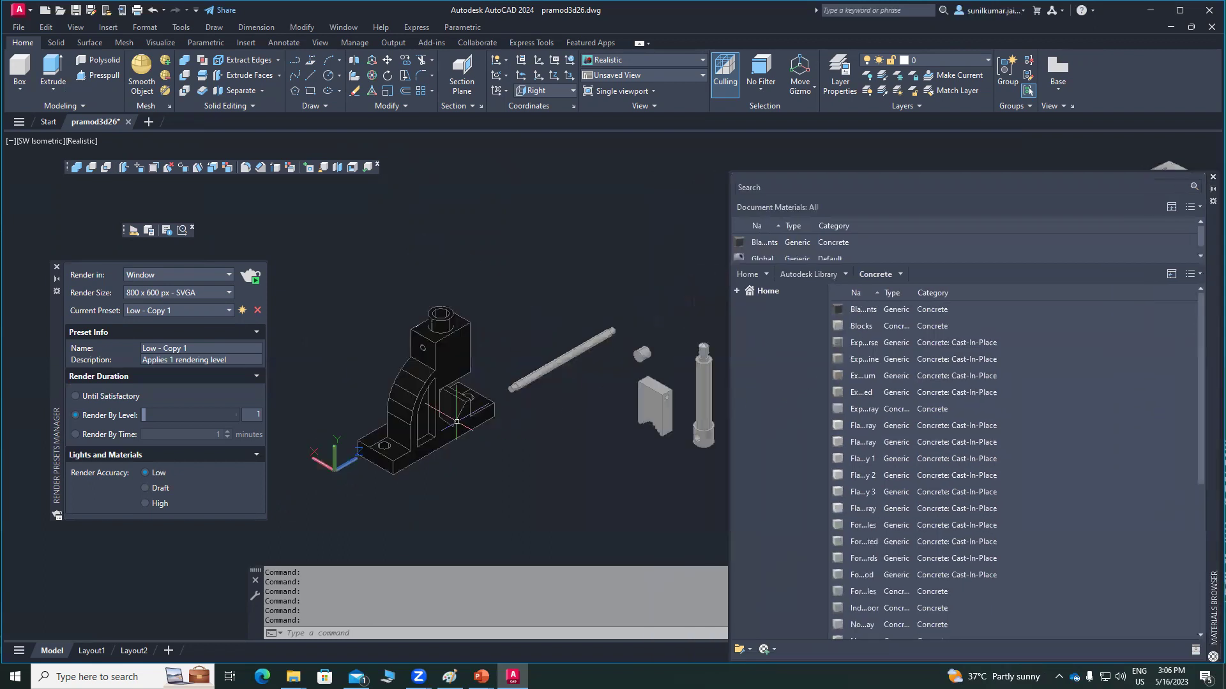
click(825, 277)
drag(857, 375, 704, 387)
scroll(725, 418, up, 3)
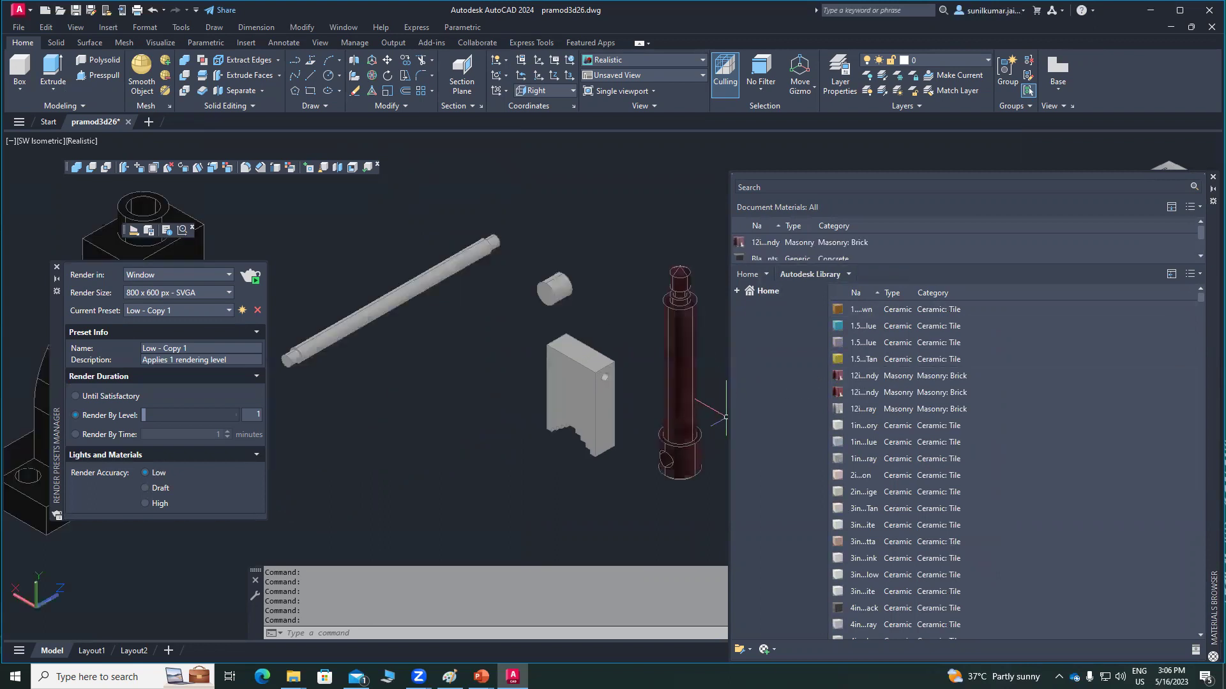
- Assign the 1-inch blue Ceramic: Tile material from the Autodesk Library to the long slanted rod
shift+middle_drag(697, 390, 484, 376)
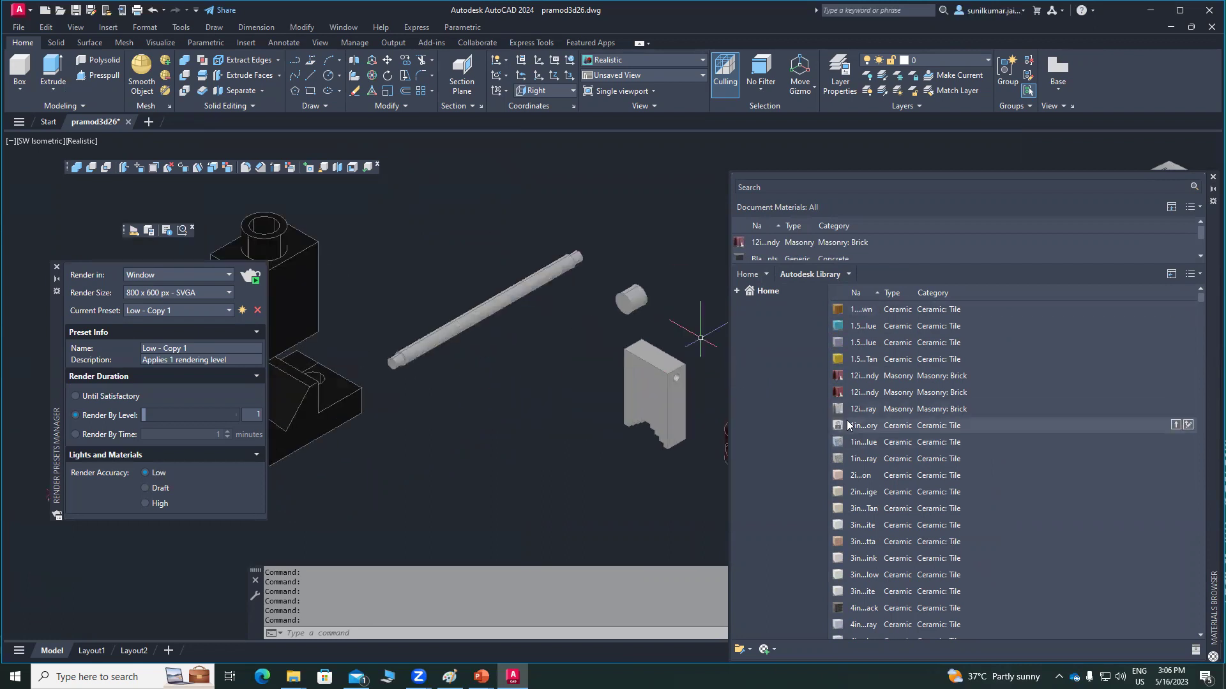
drag(846, 442, 362, 264)
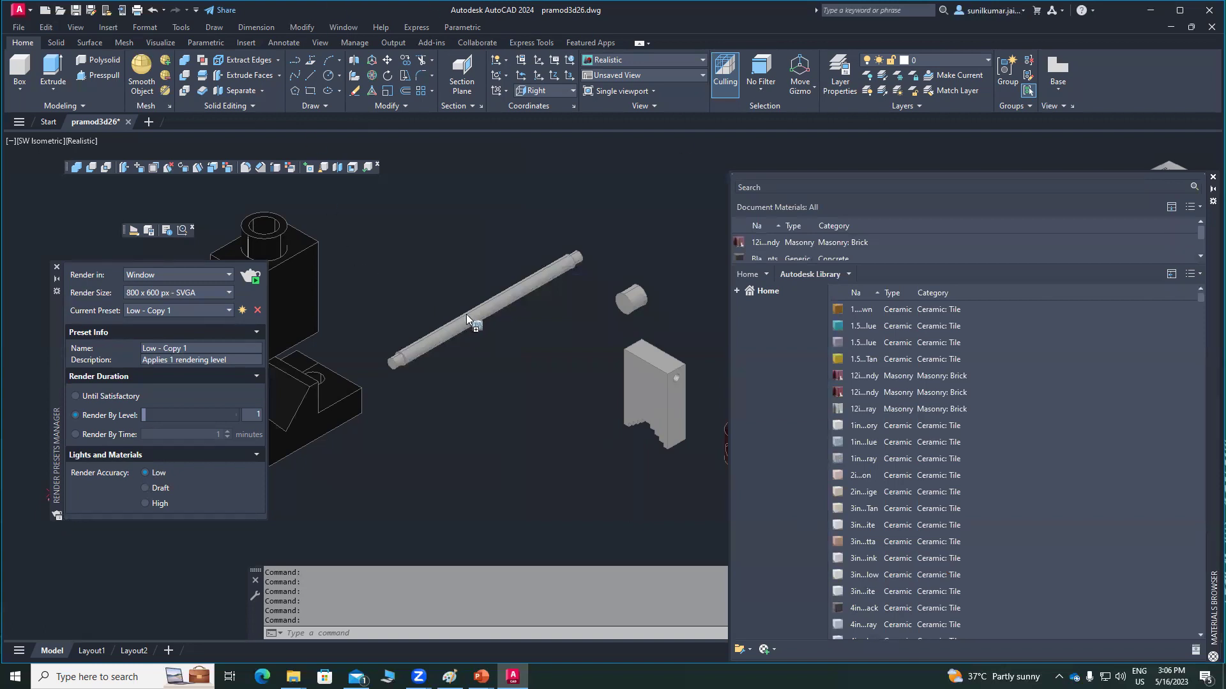
drag(466, 314, 466, 314)
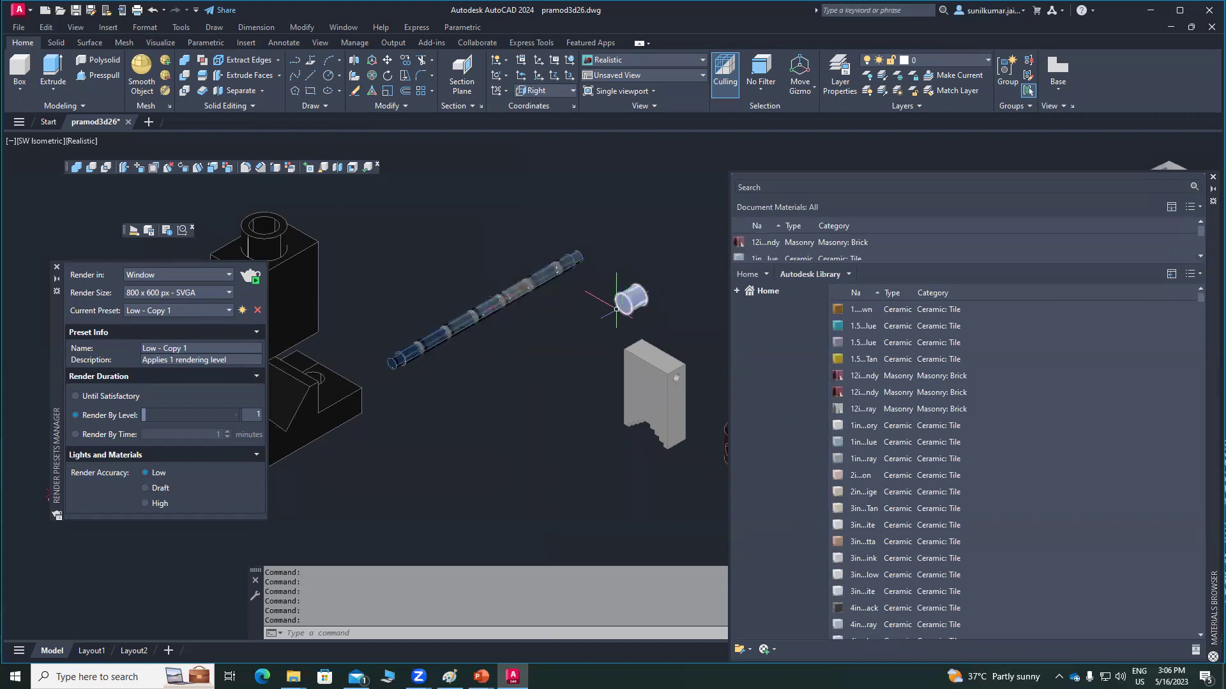
scroll(447, 338, up, 5)
scroll(510, 325, down, 5)
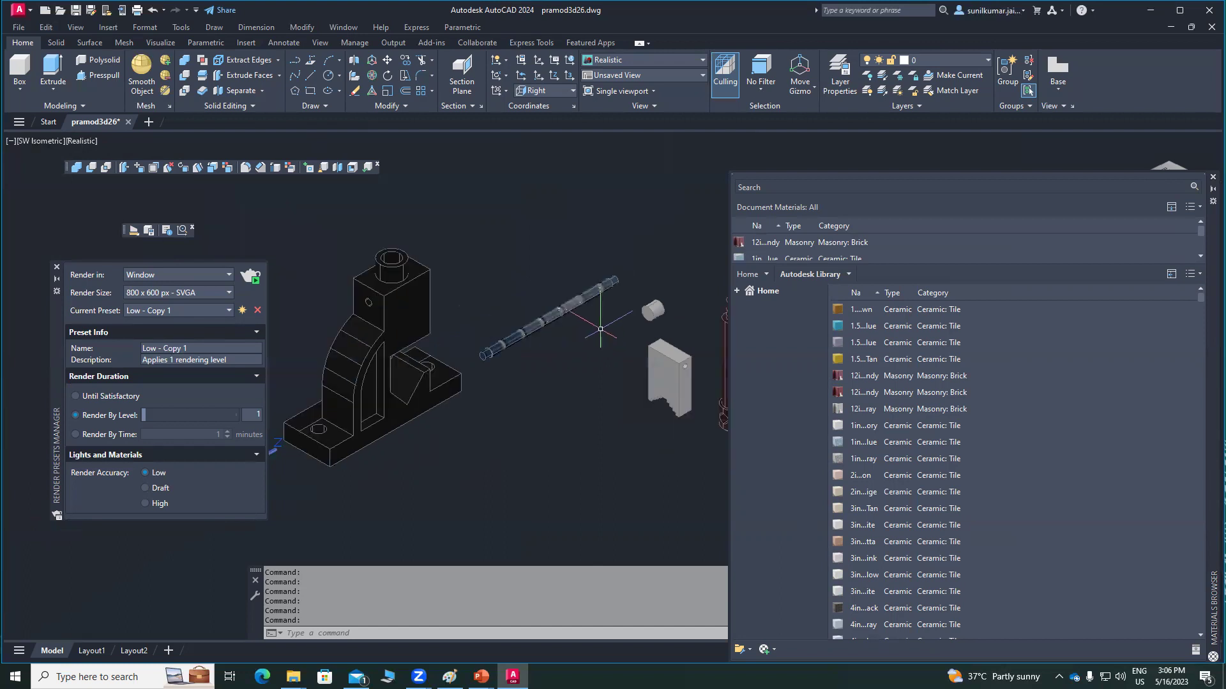
- Assign a dark brown material from the Autodesk Library's Wood category to the large bracket body
scroll(392, 246, up, 3)
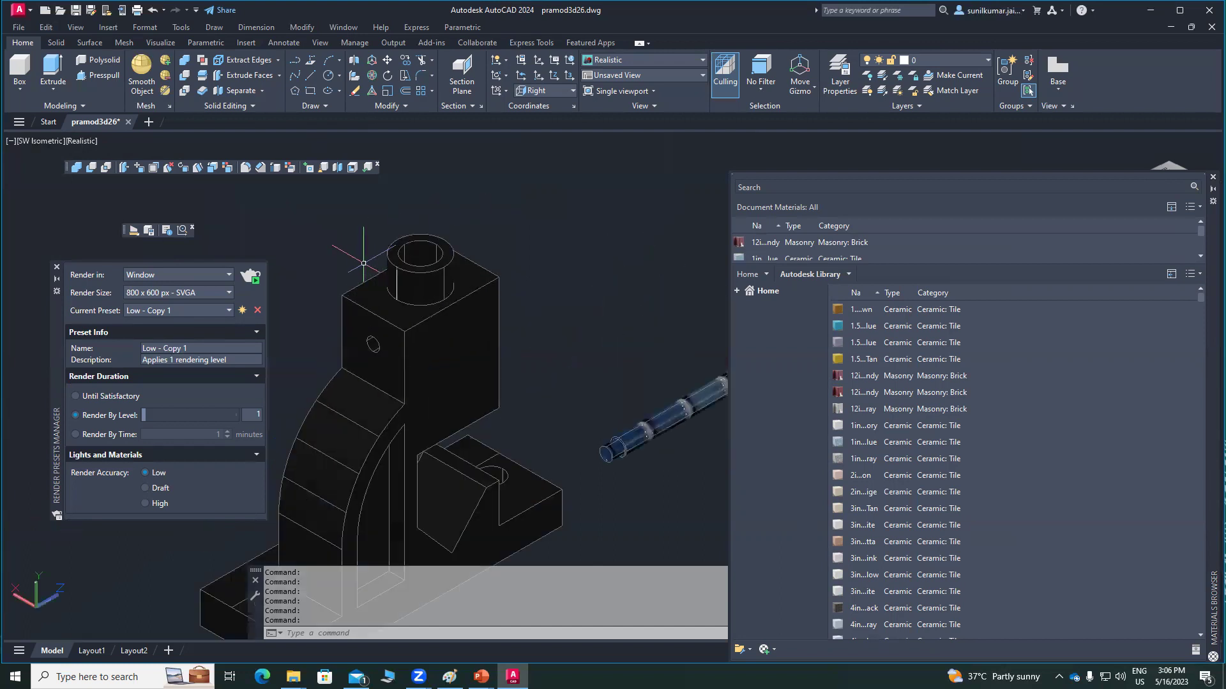
click(846, 274)
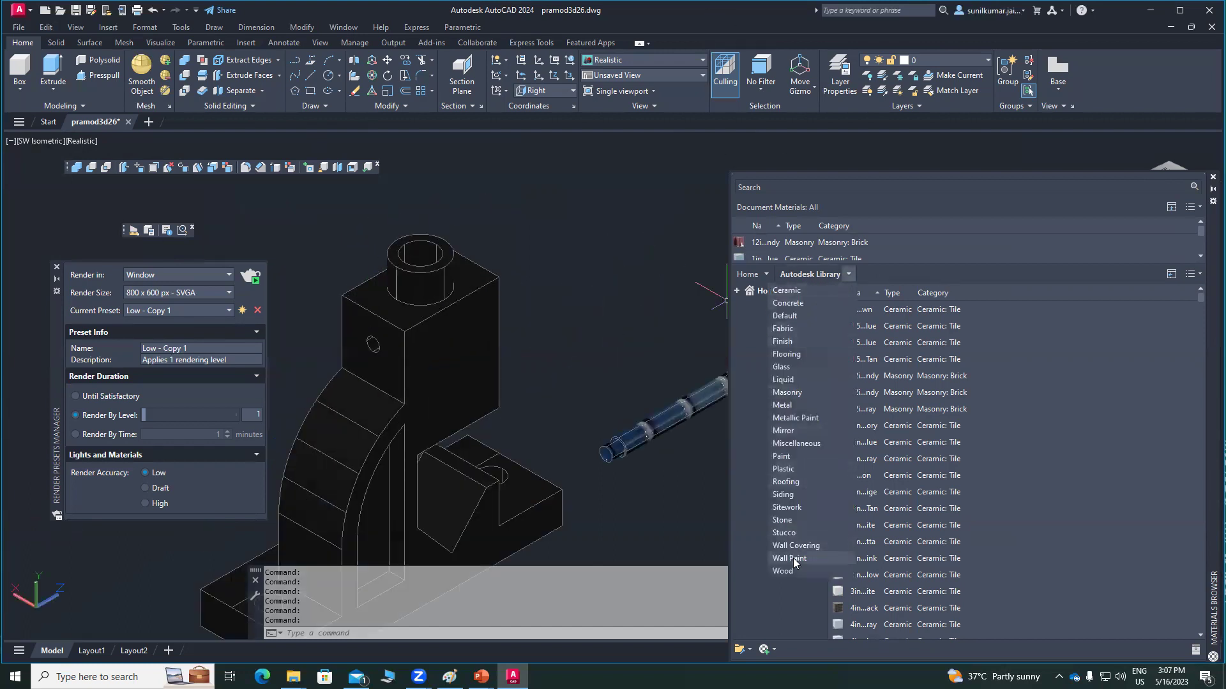
click(782, 571)
drag(851, 576, 462, 357)
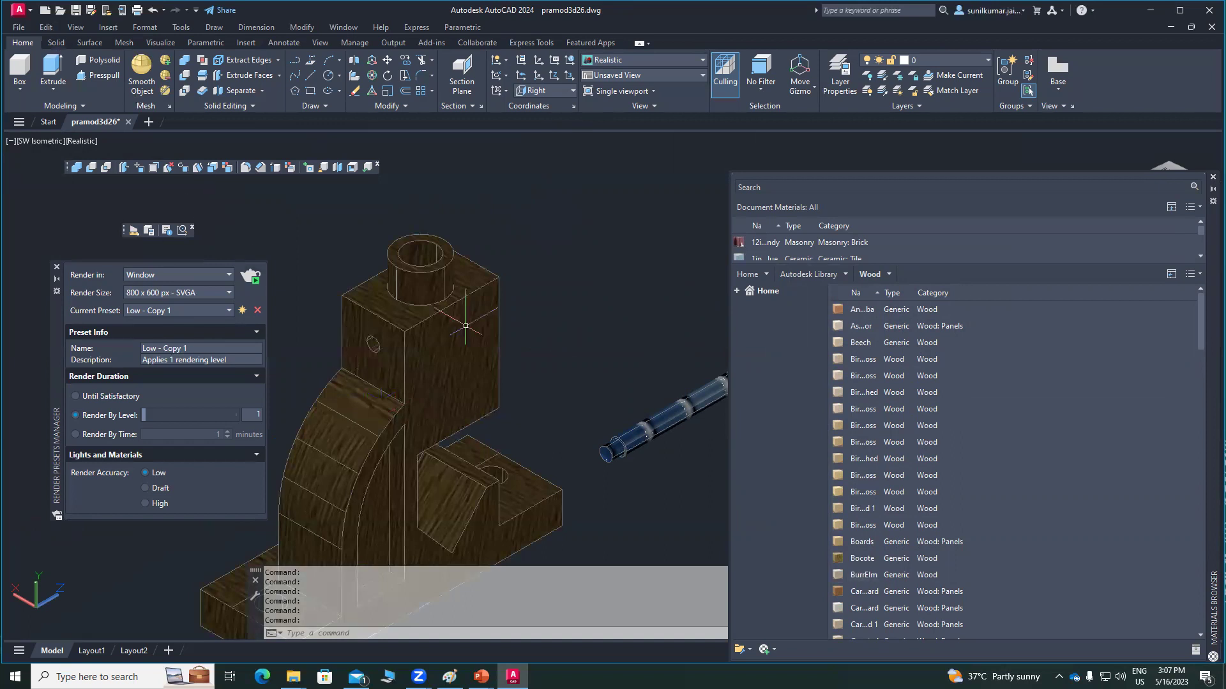
scroll(466, 316, down, 3)
scroll(466, 316, up, 3)
- Assign a reddish Wood material to the notched block and a golden-brown Wood material to the small cylinder
middle_drag(520, 305, 223, 303)
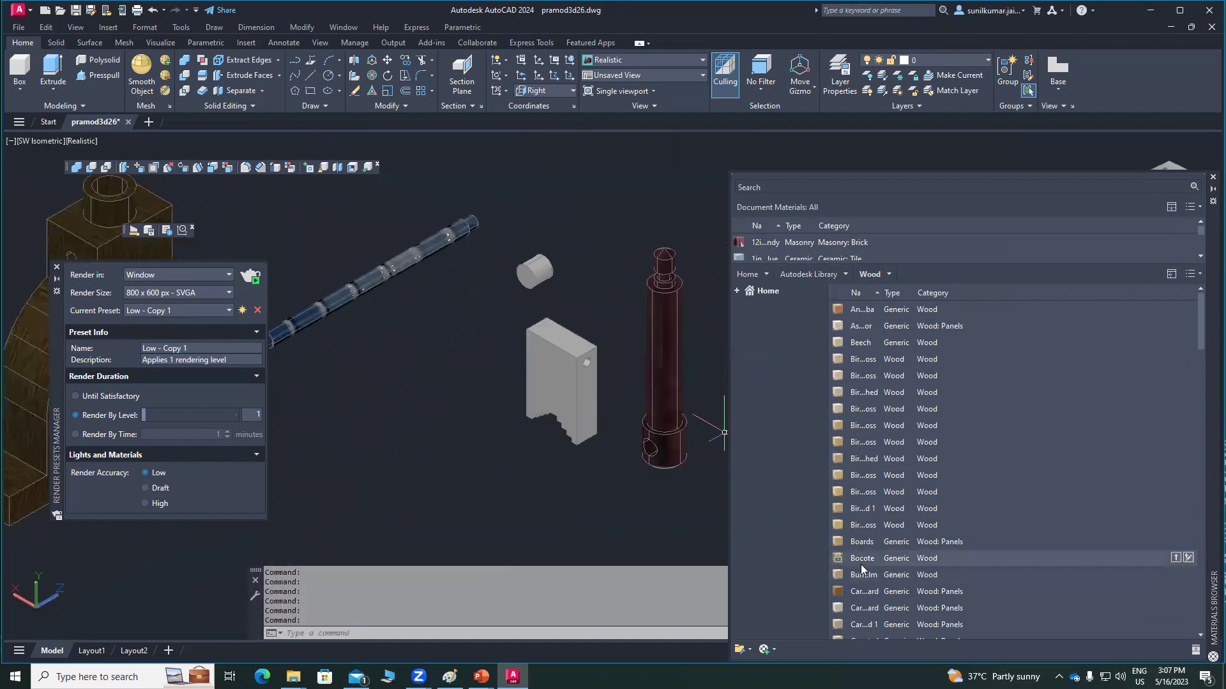
drag(854, 314, 587, 381)
drag(873, 411, 538, 279)
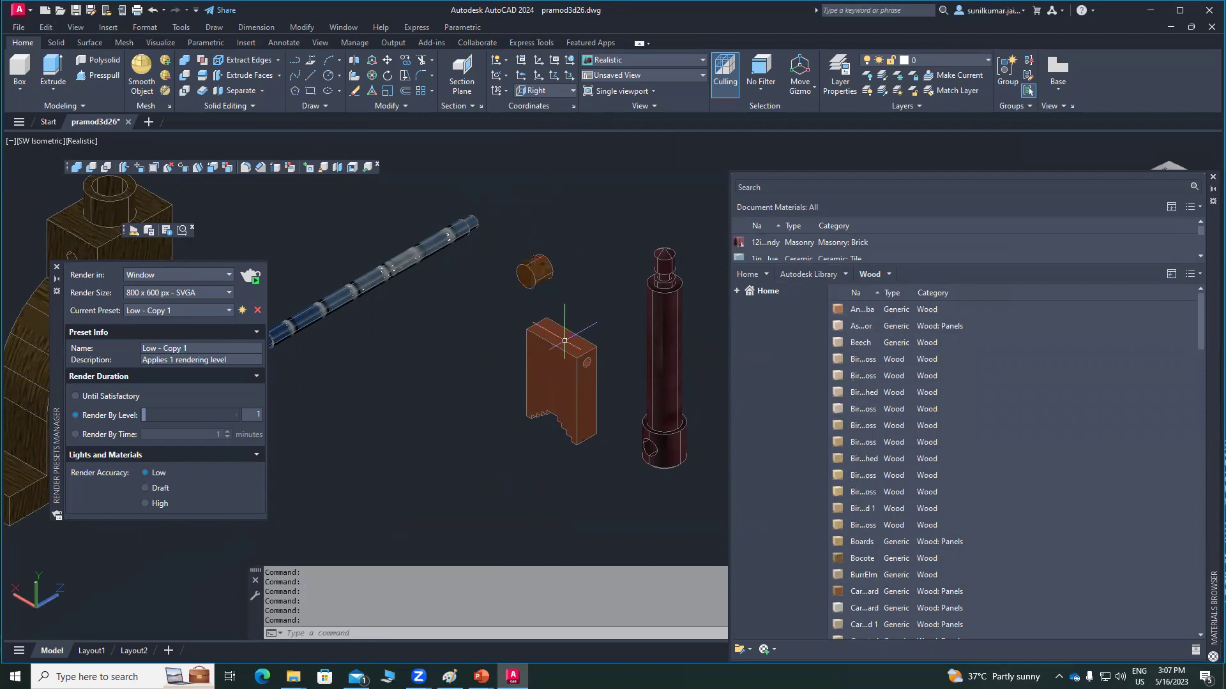
- Close the Render Presets Manager and the Materials Browser to leave the full set of parts in view
click(56, 267)
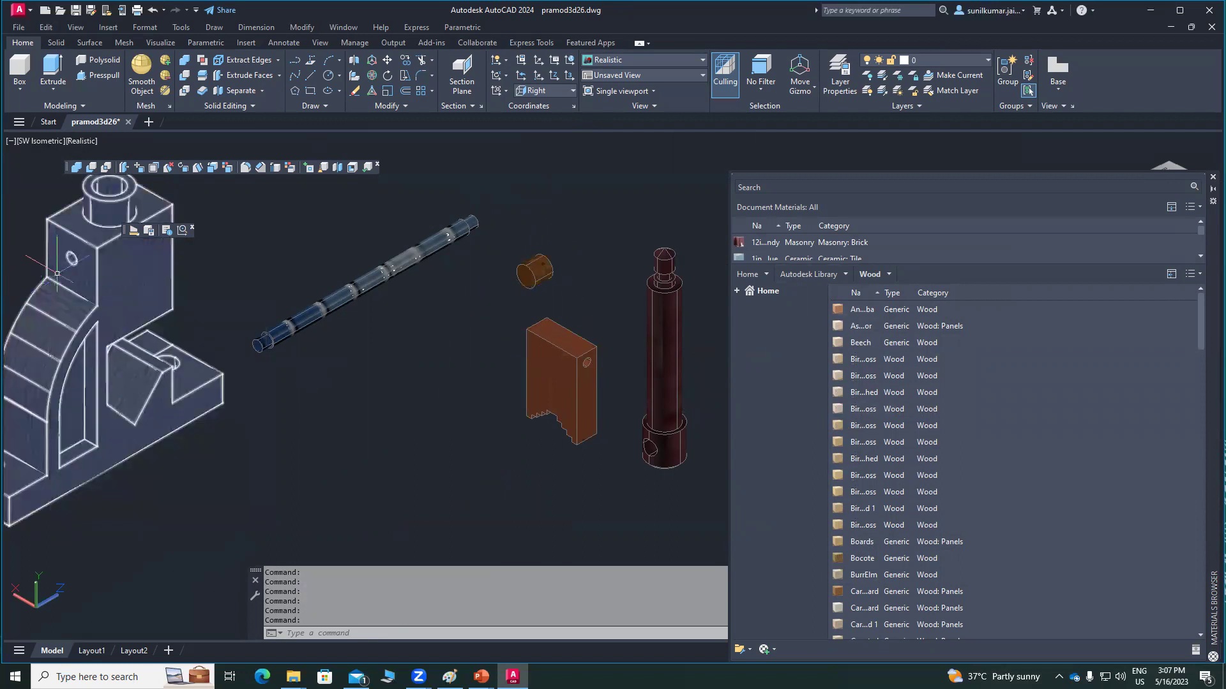
scroll(453, 415, down, 2)
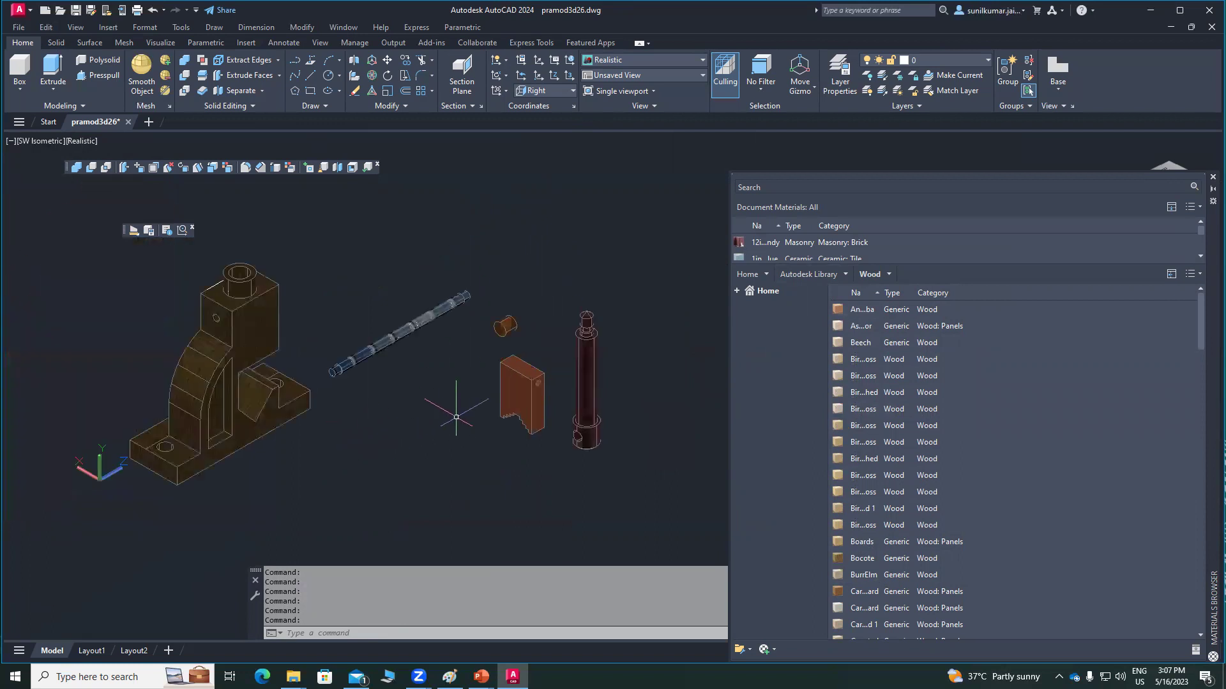
click(1212, 177)
middle_drag(358, 399, 443, 404)
drag(444, 405, 498, 401)
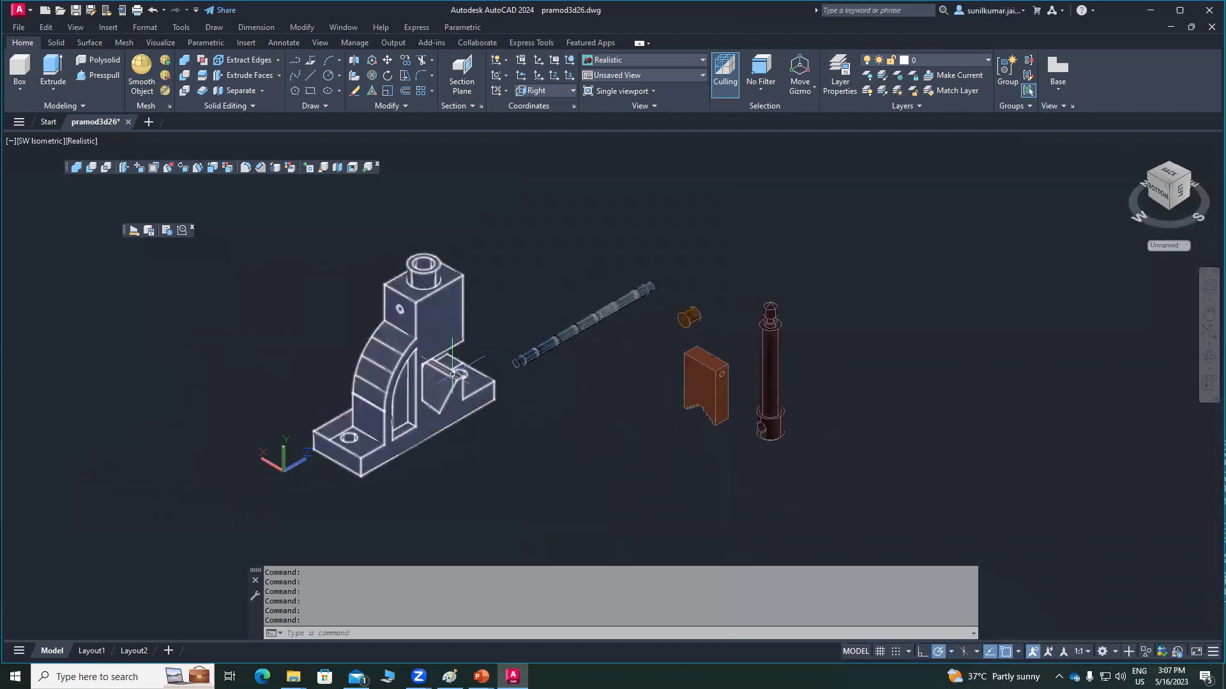
scroll(498, 401, up, 2)
drag(587, 389, 640, 386)
key(Escape)
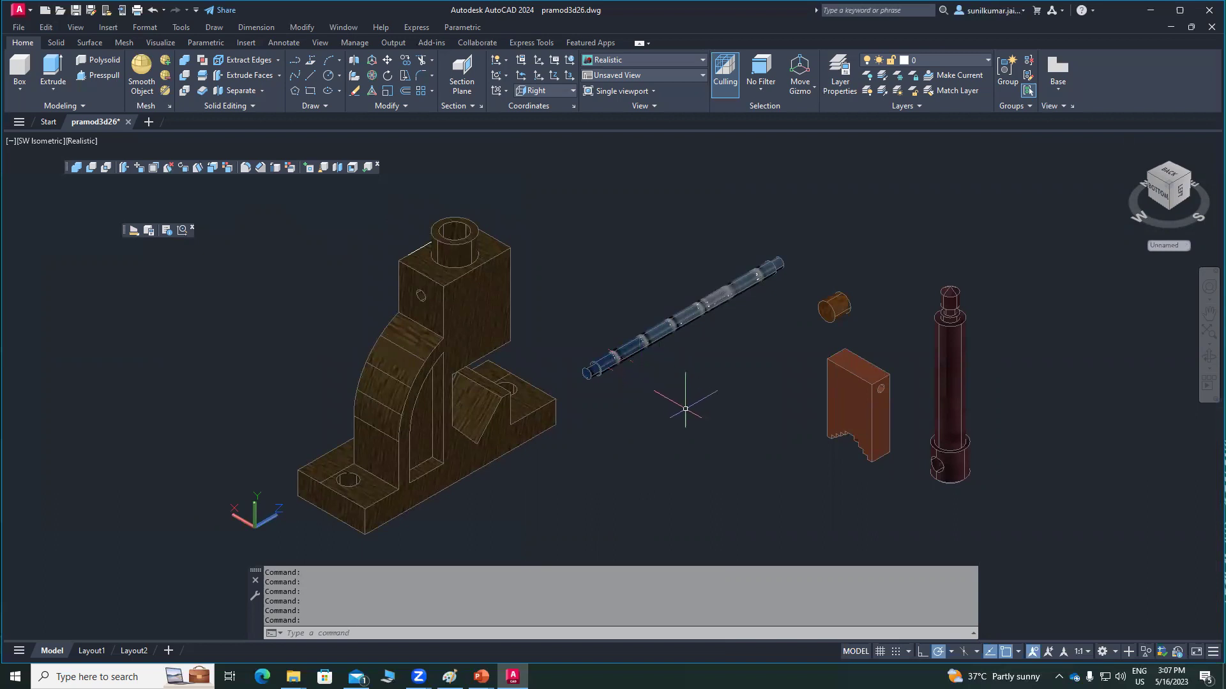
middle_drag(715, 386, 712, 427)
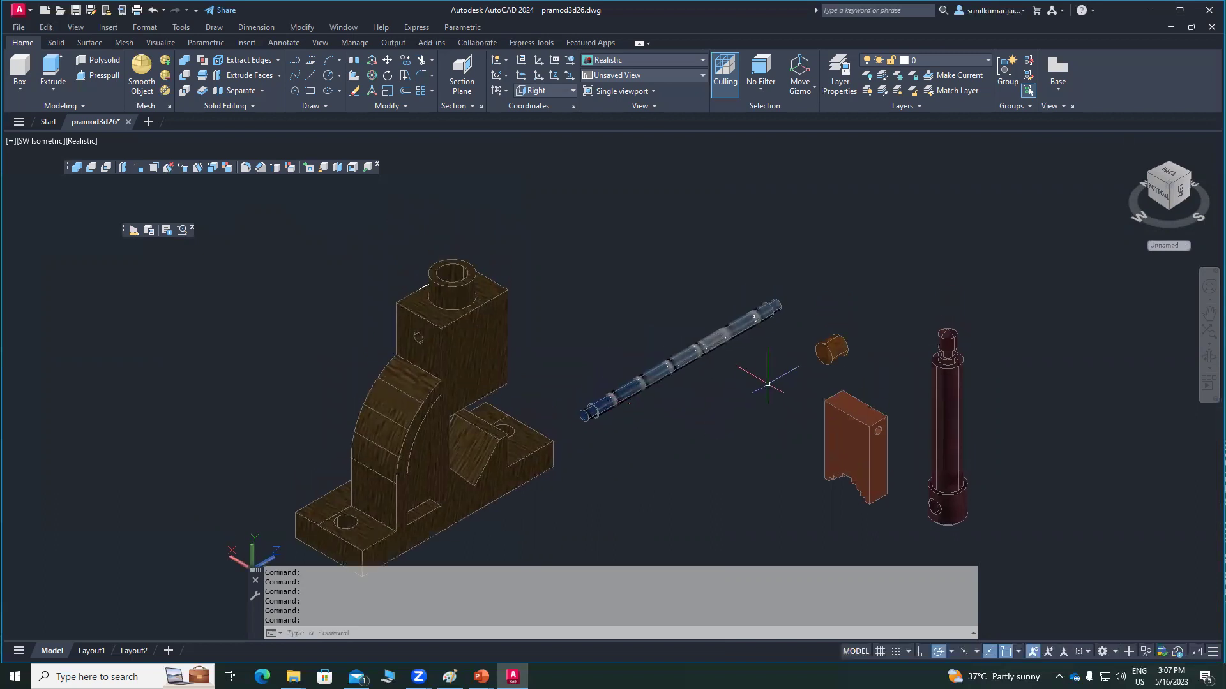
middle_drag(479, 395, 476, 355)
middle_drag(565, 342, 612, 292)
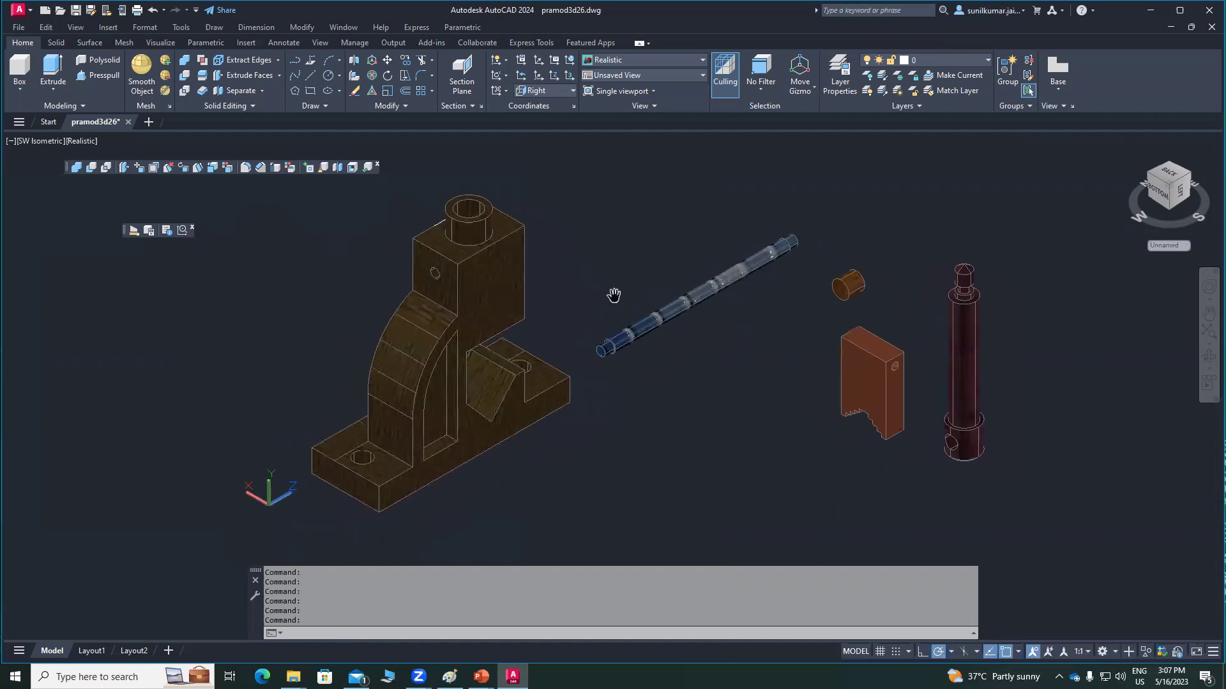
- Open the advanced render settings and choose the 800 x 600 px - SVGA render size with the Low - Copy 1 preset
click(76, 28)
mouse_move(163, 301)
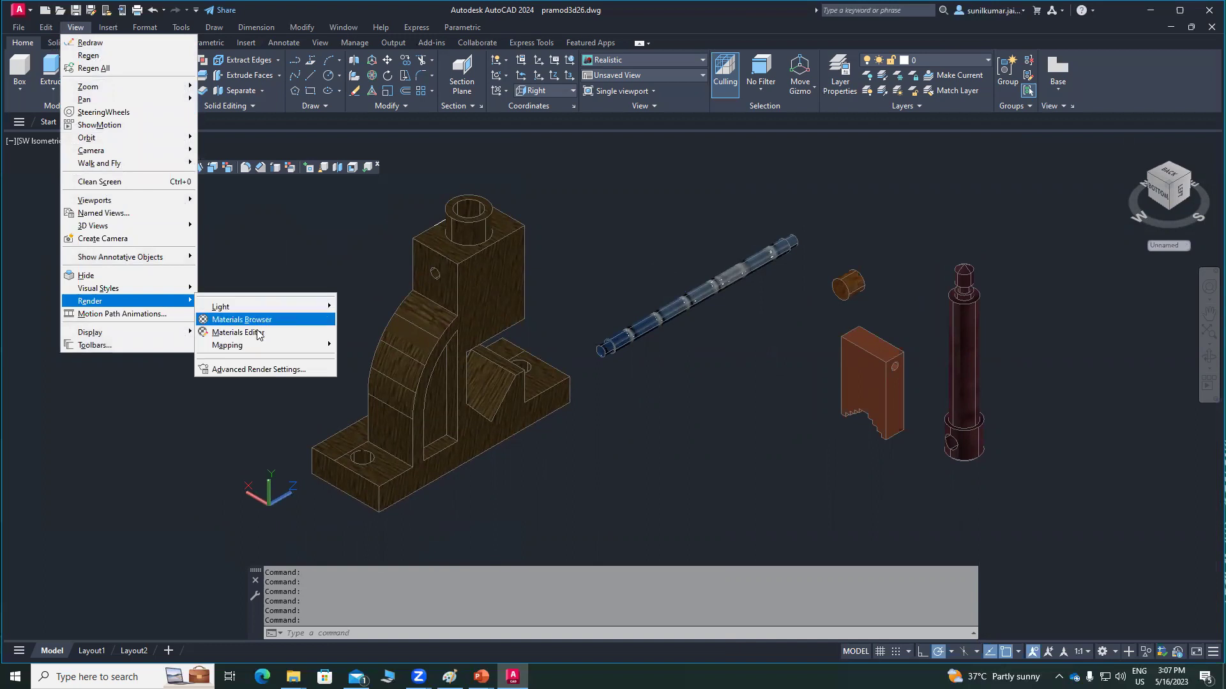
click(271, 370)
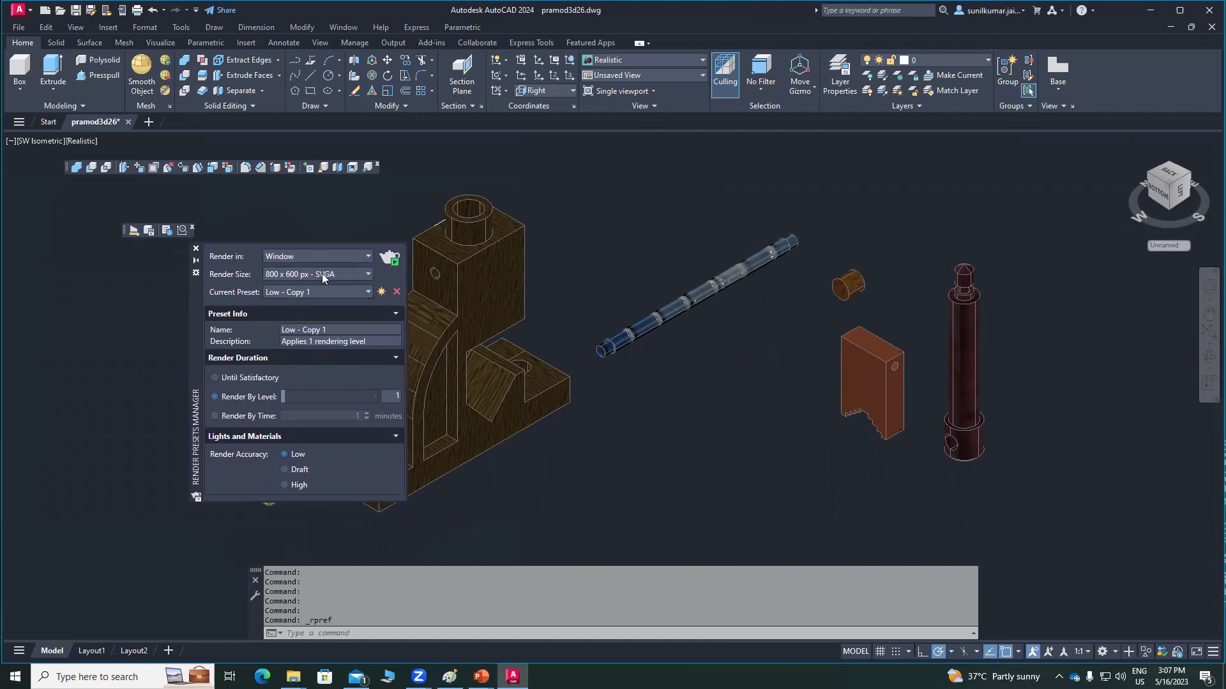
click(321, 274)
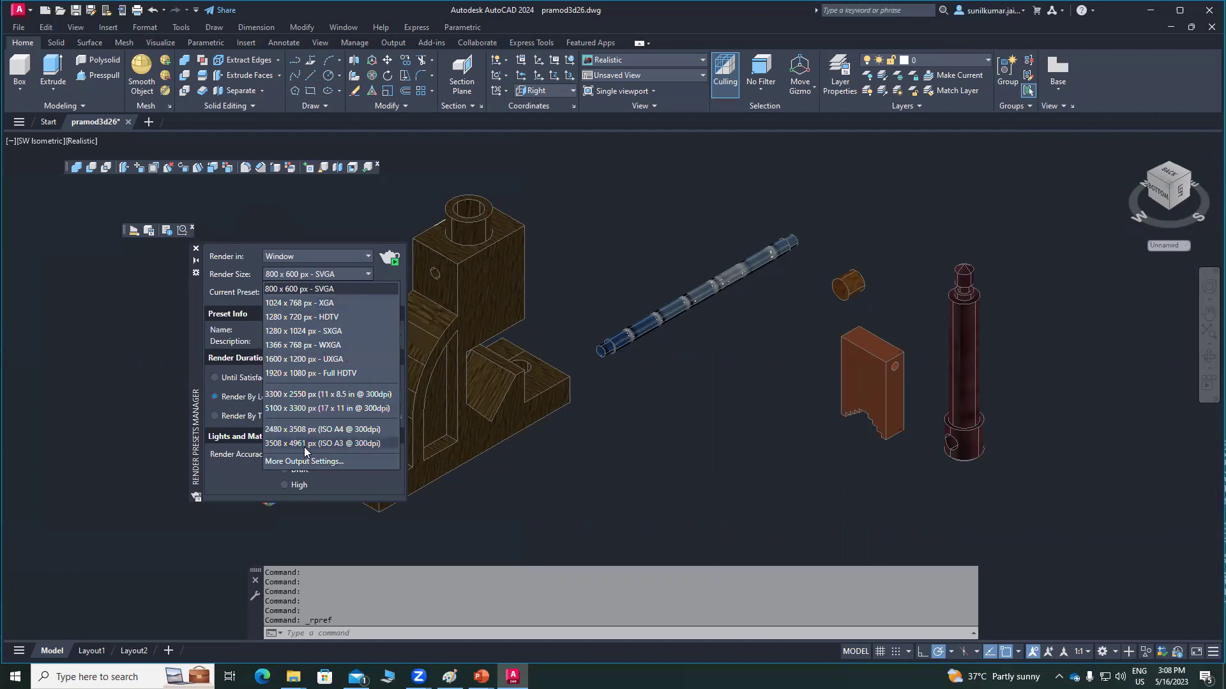
click(305, 290)
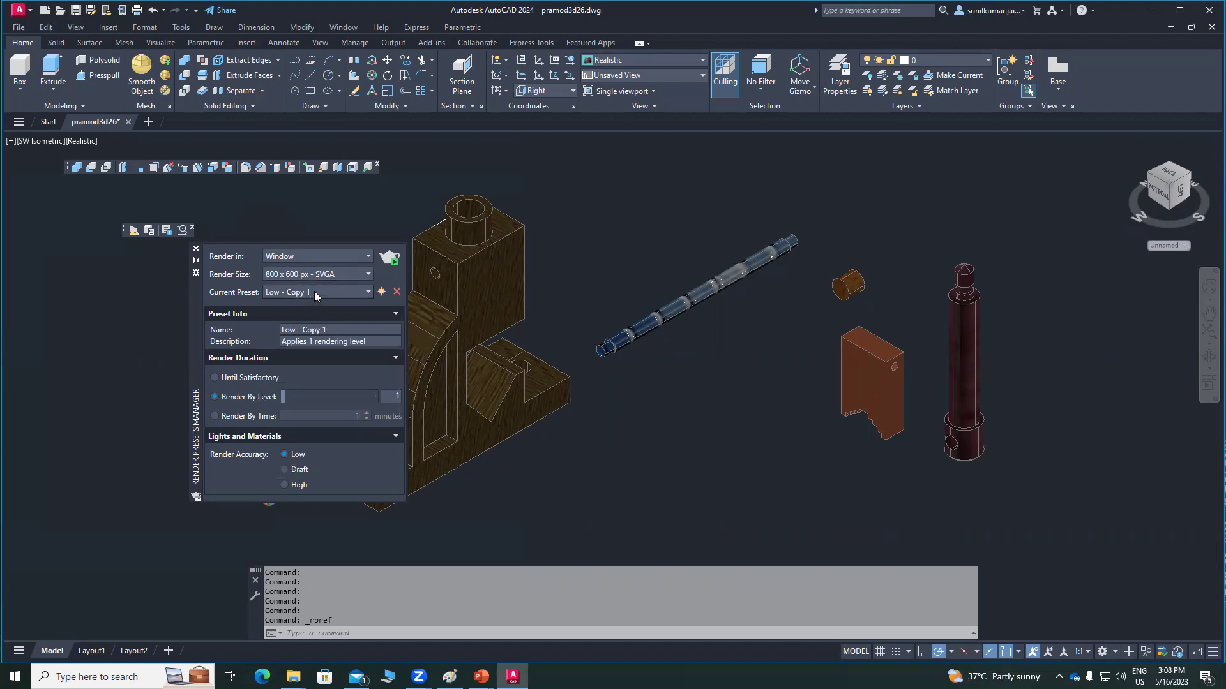
click(314, 291)
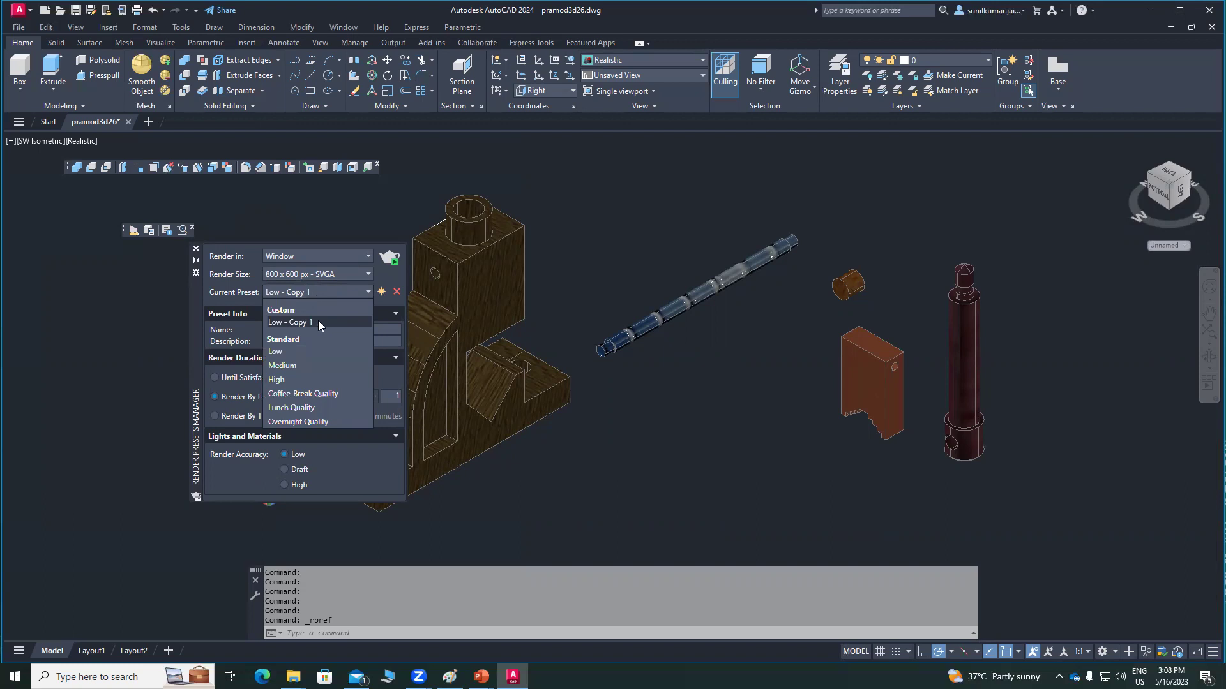
click(318, 321)
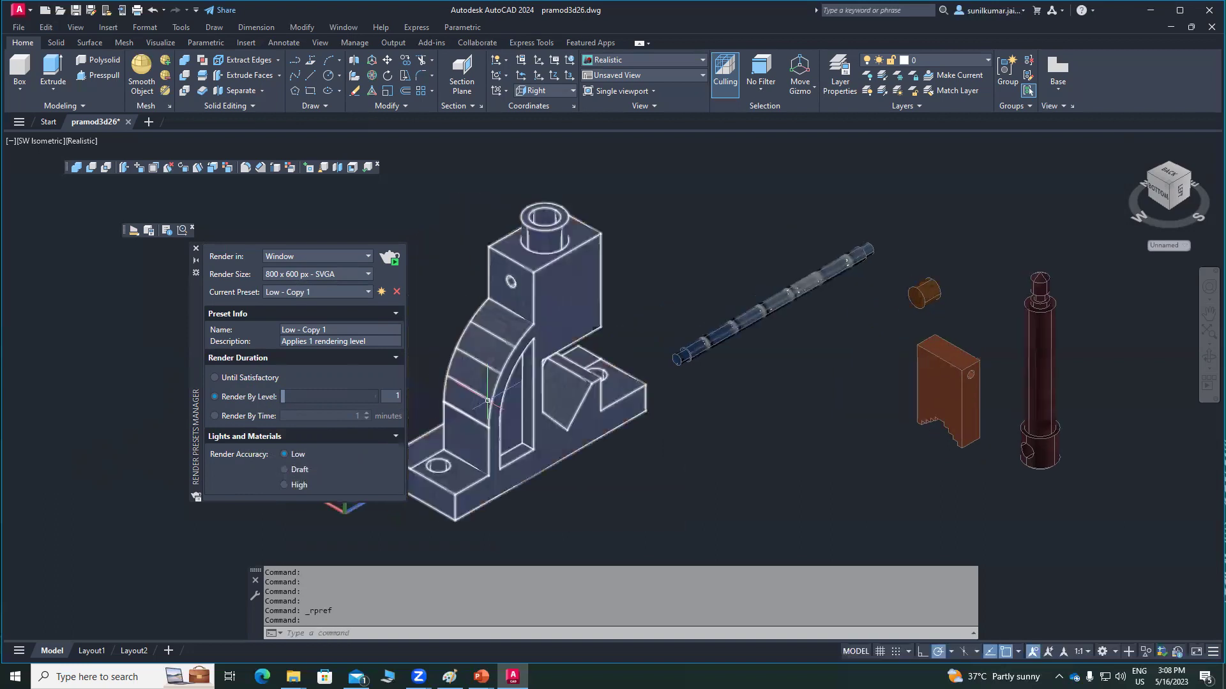
- Frame all the parts and render them in a window with the Low - Copy 1 preset, continuing without the Medium Images Library
scroll(487, 401, up, 3)
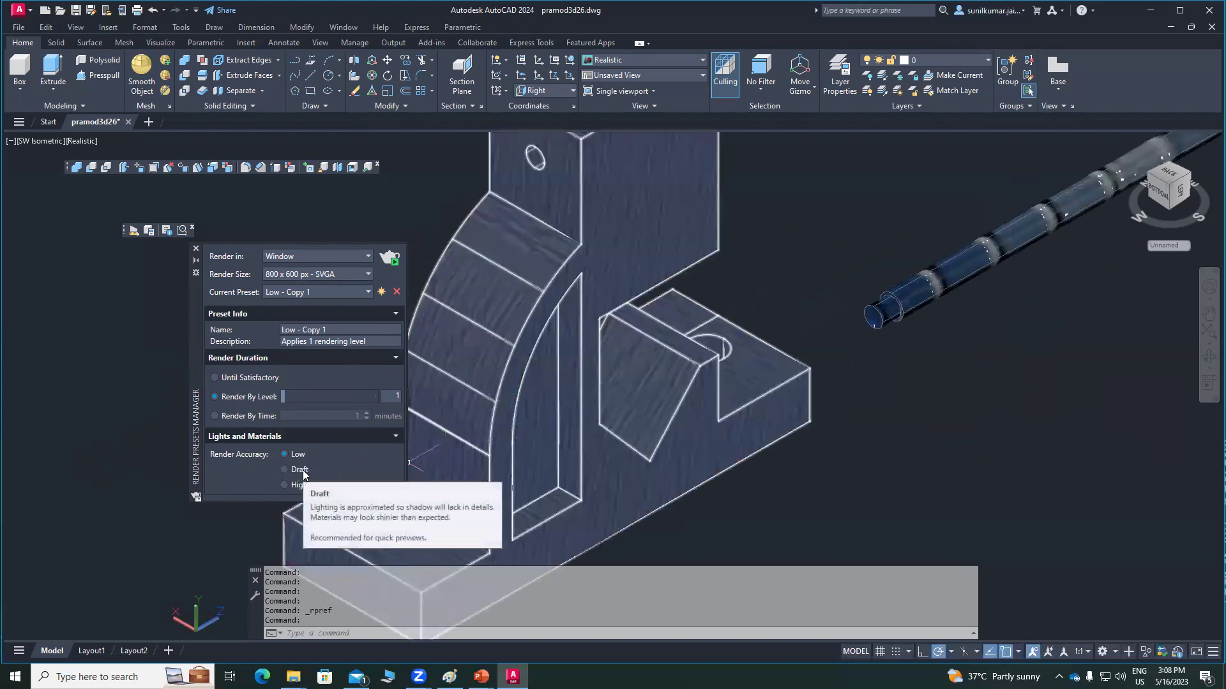
scroll(510, 363, down, 2)
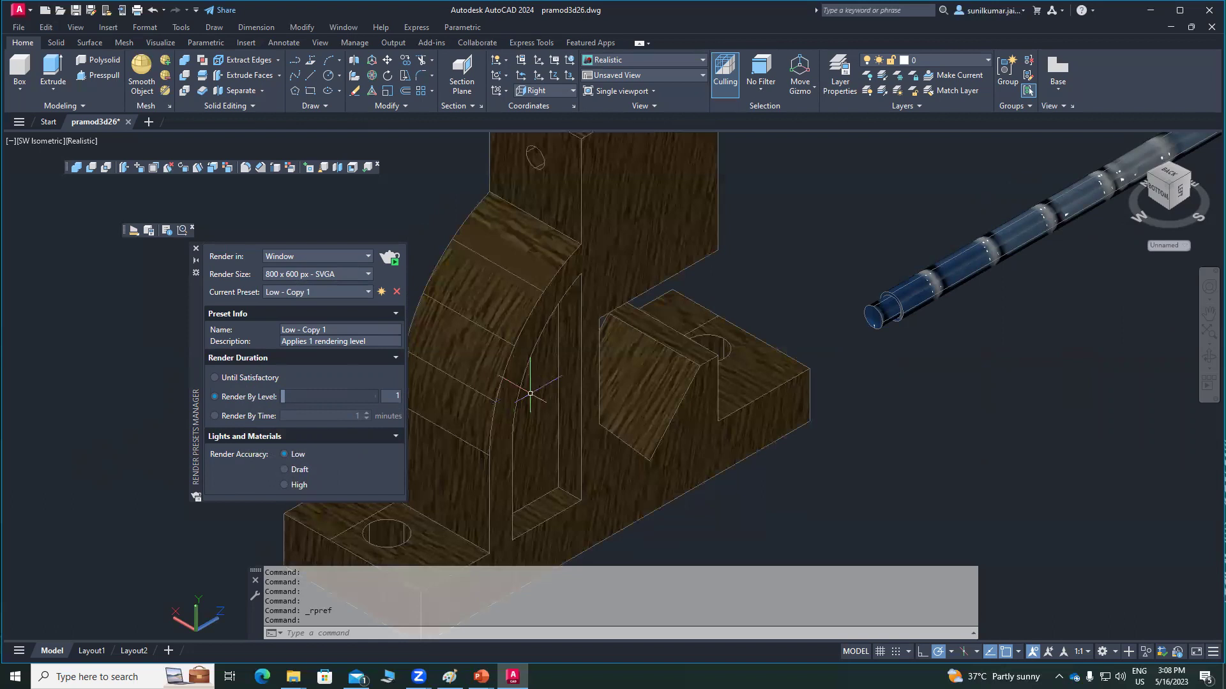
scroll(511, 364, down, 1)
scroll(532, 325, up, 1)
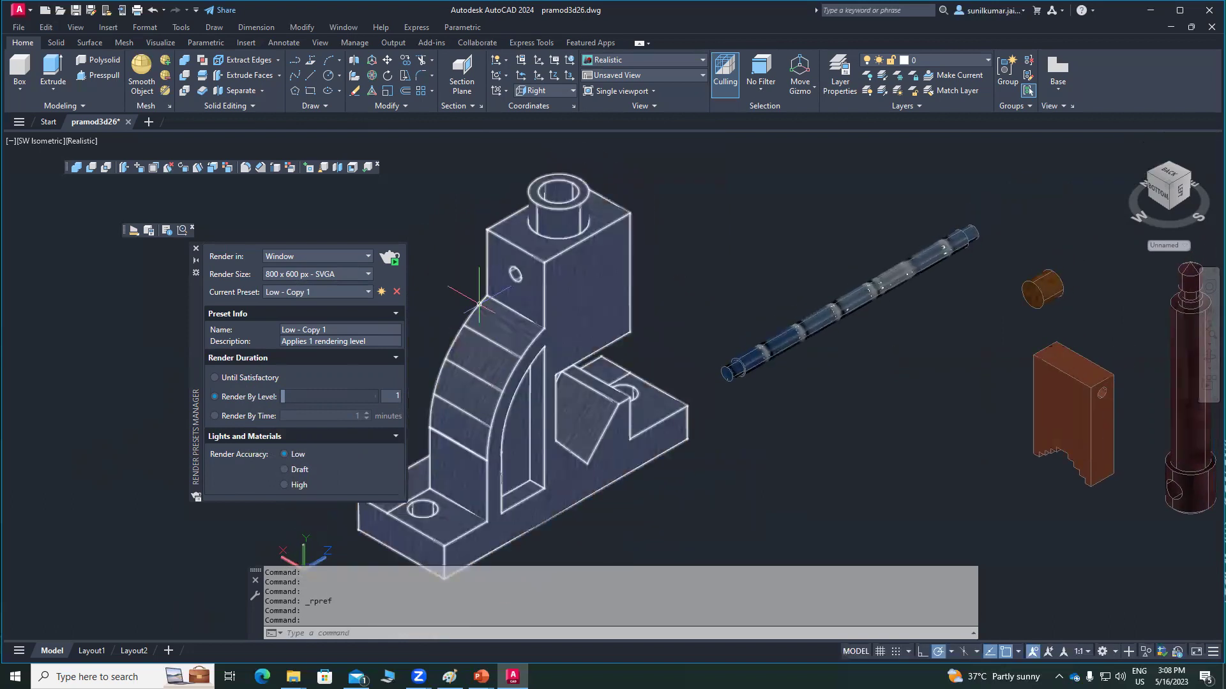
middle_drag(587, 367, 577, 385)
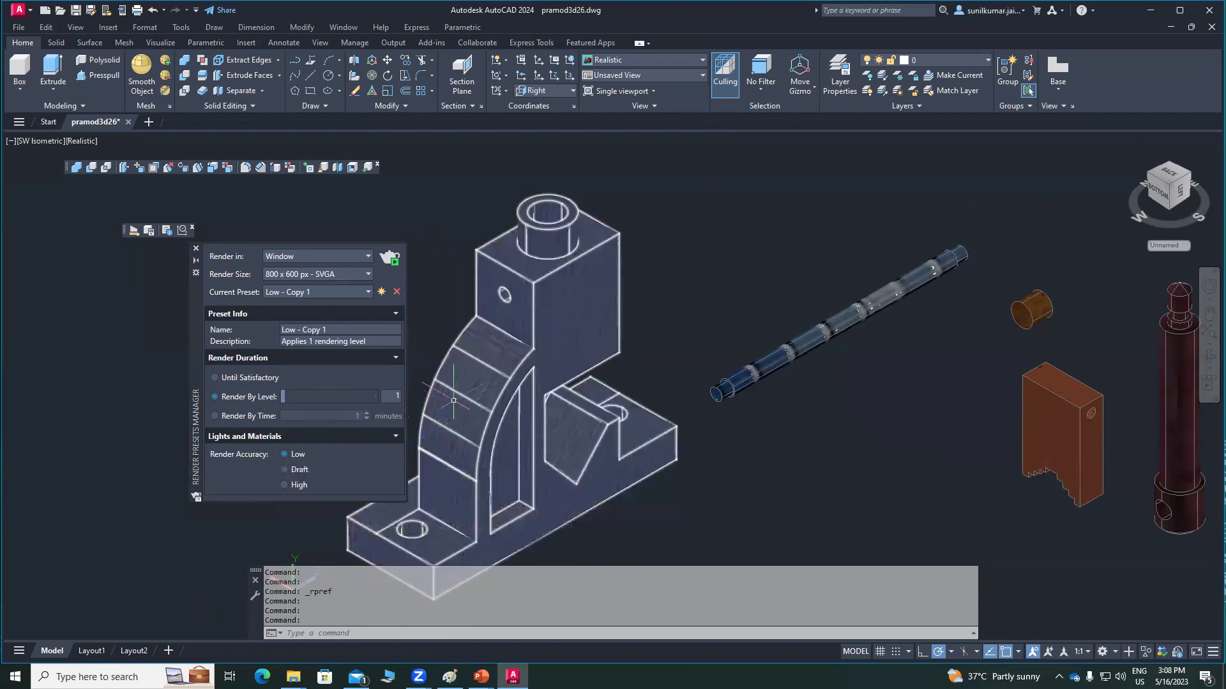
click(391, 259)
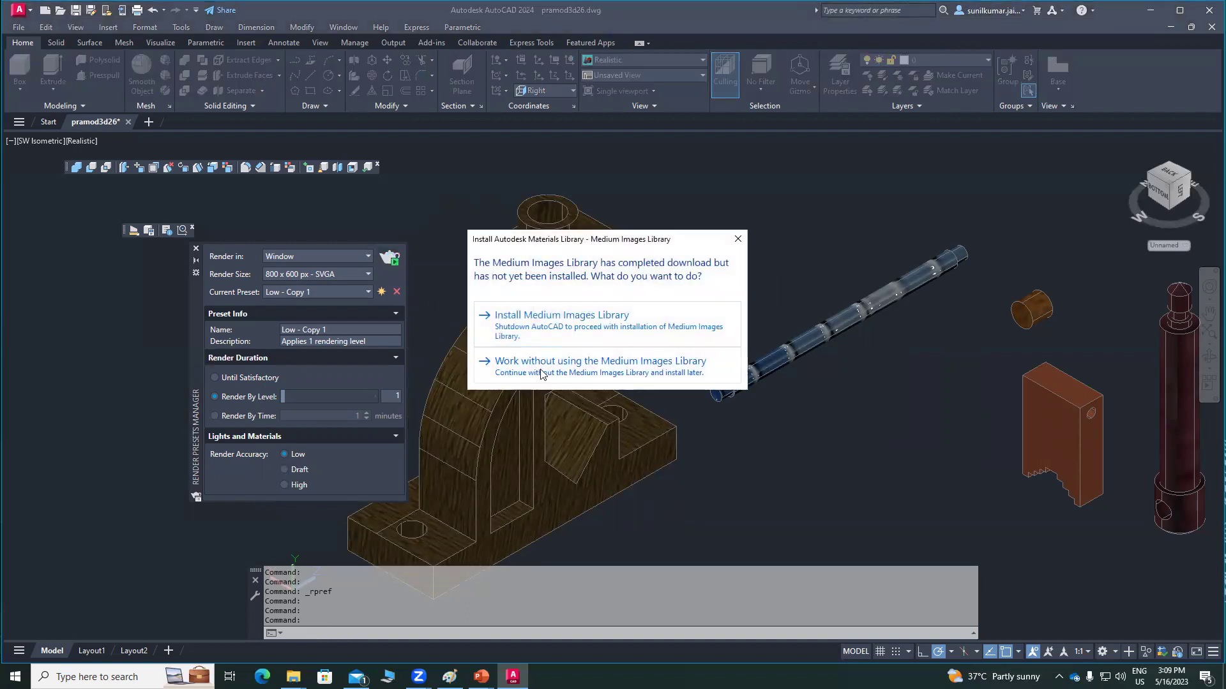
click(540, 371)
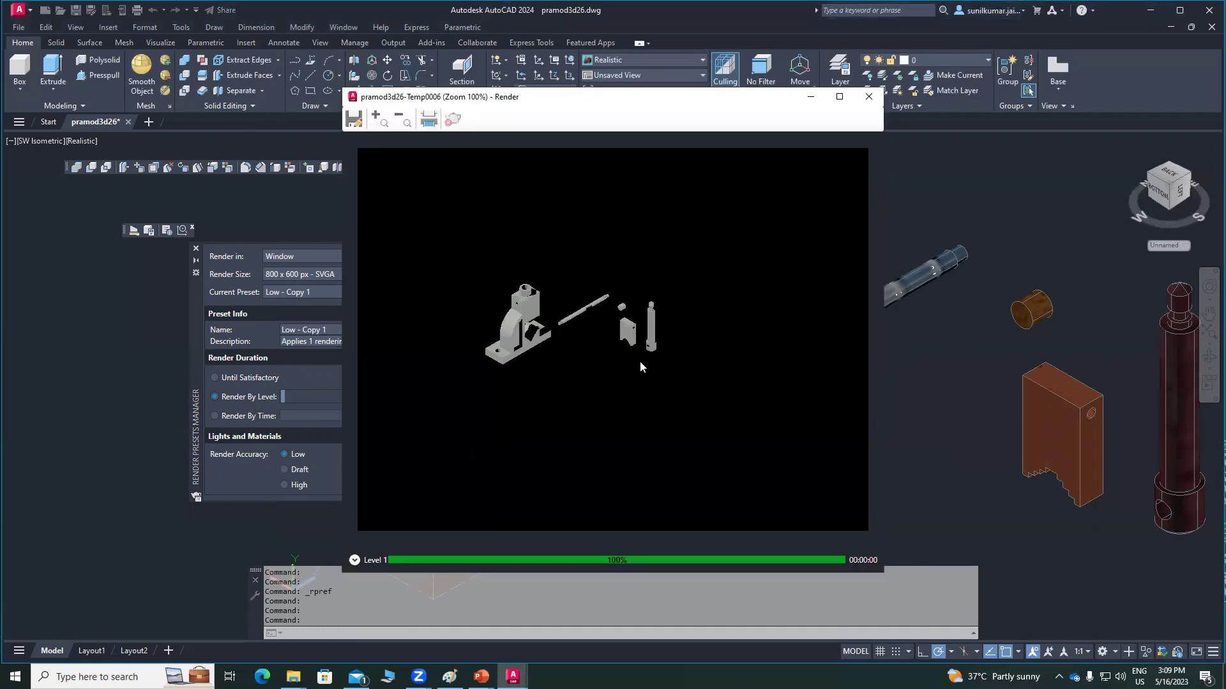
scroll(559, 338, up, 1)
scroll(580, 369, down, 1)
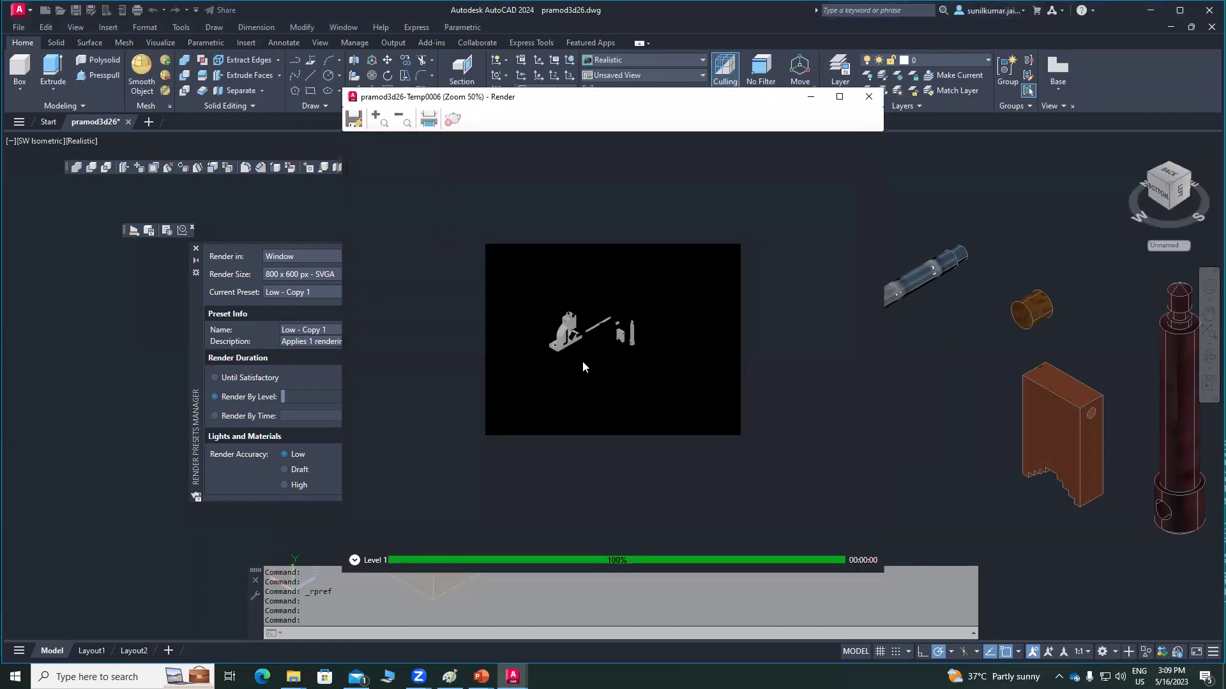
- Move the Render Presets Manager clear of the bracket and render the parts again, working without the Medium Images Library
click(324, 167)
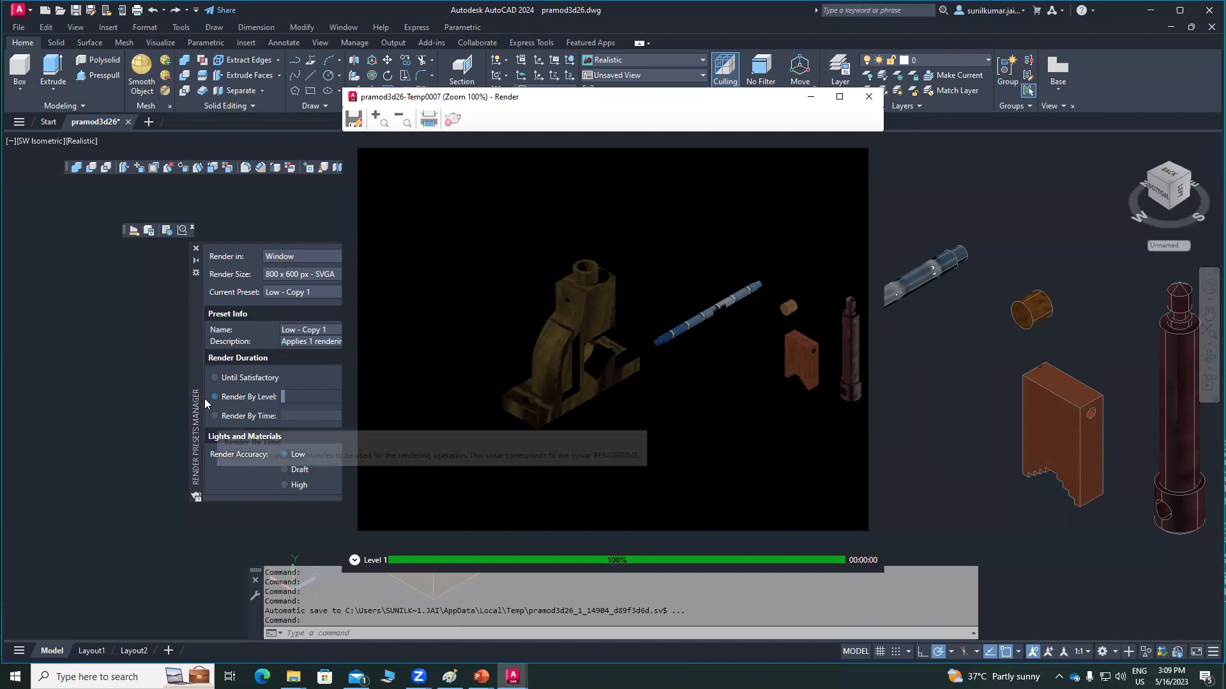
click(196, 383)
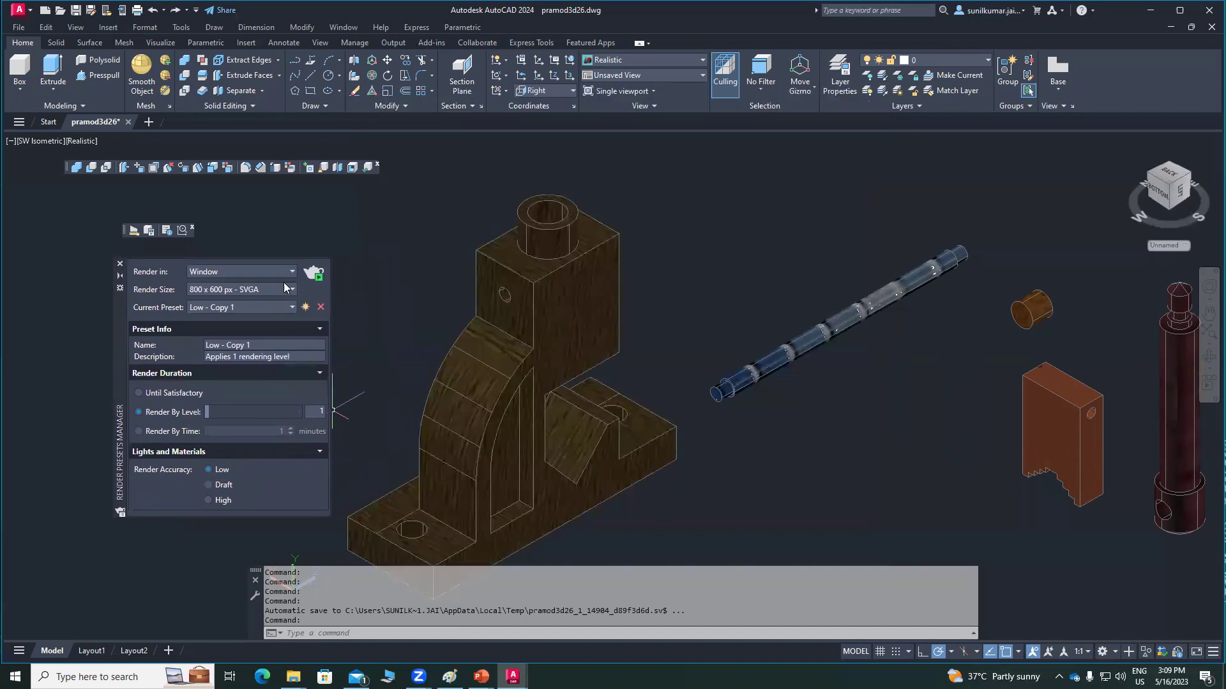
click(313, 273)
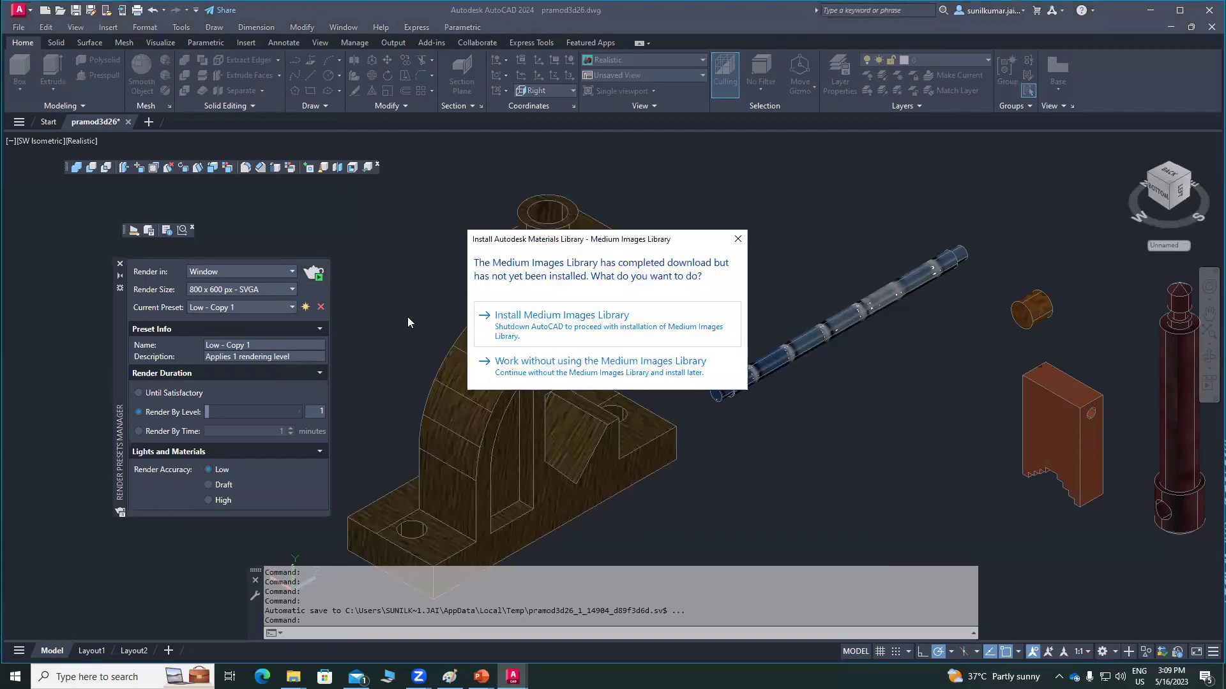
click(554, 363)
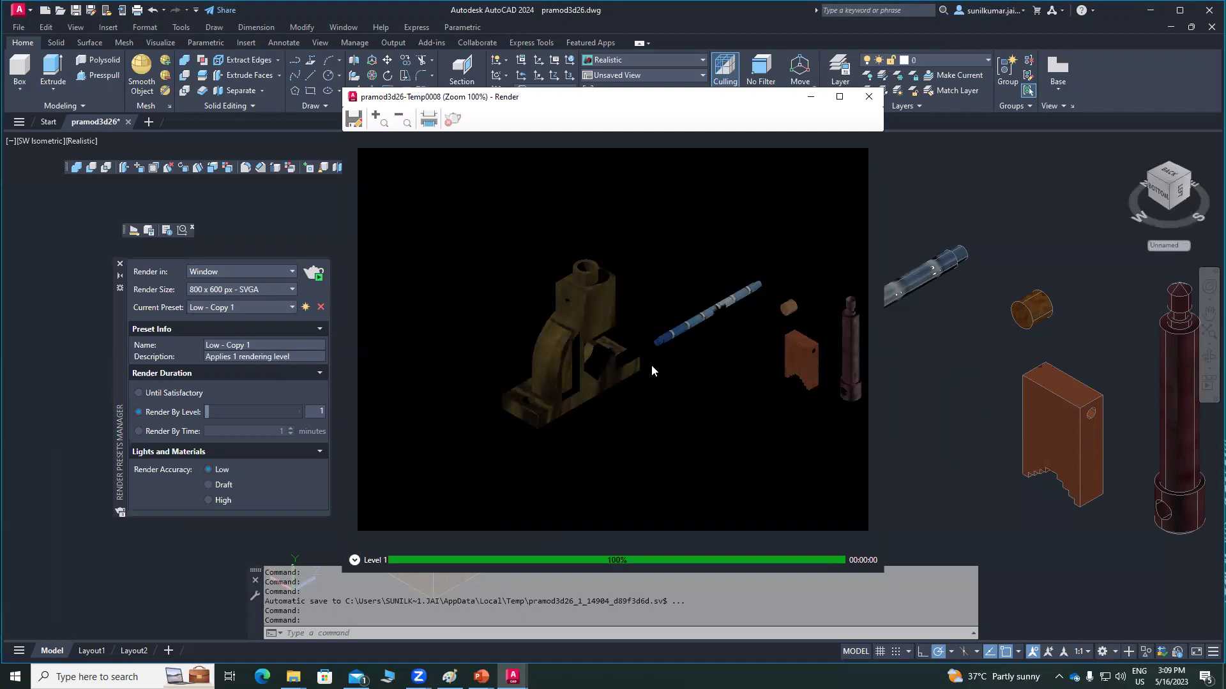
- Save the rendered image as a PNG file named autodesk, keeping the 32 Bits (24 Bits + Alpha) color option and 150 dots per inch
click(365, 125)
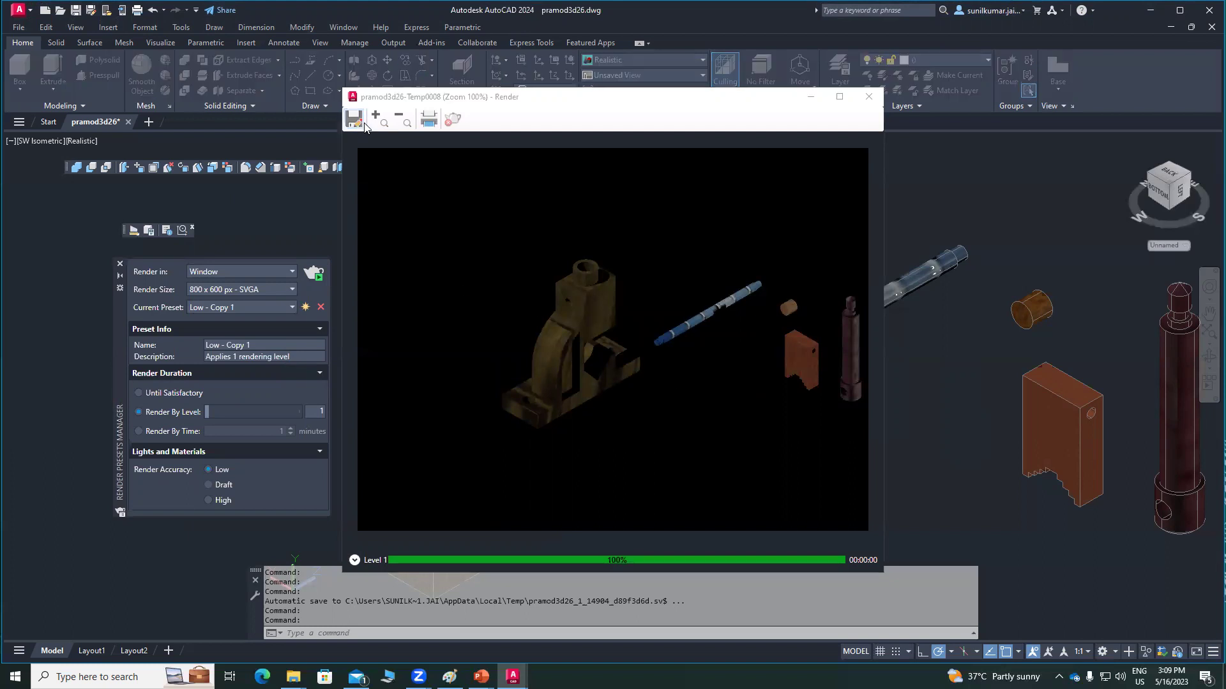
click(555, 281)
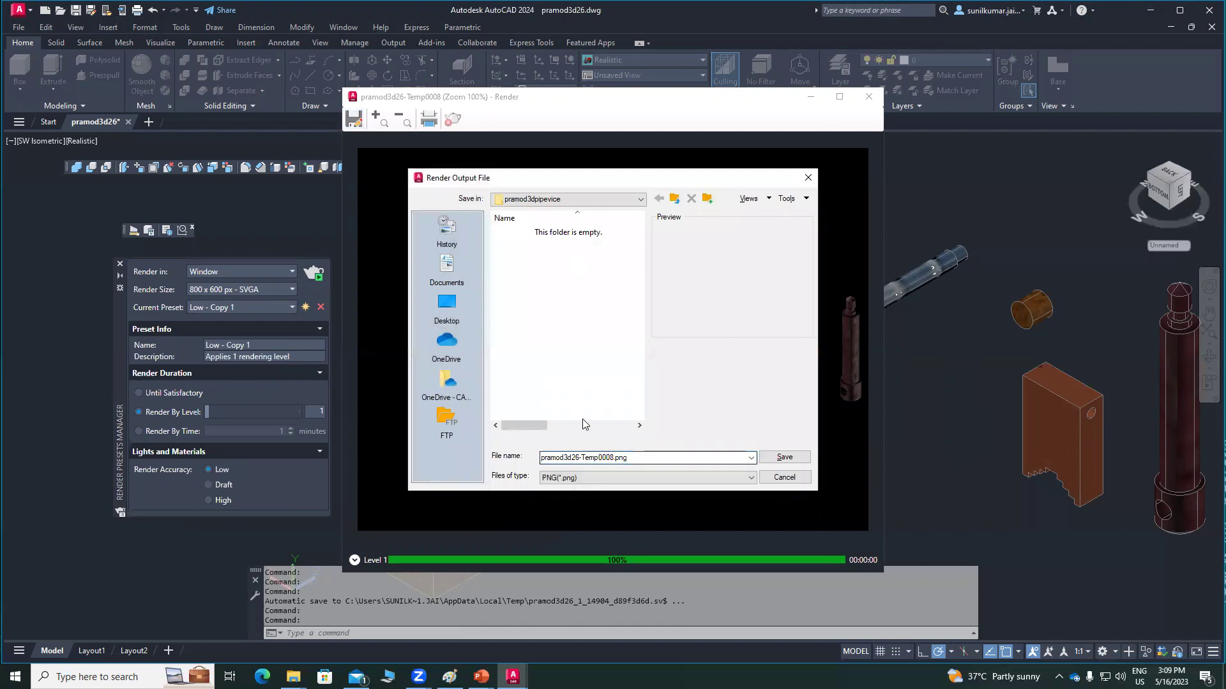
click(645, 457)
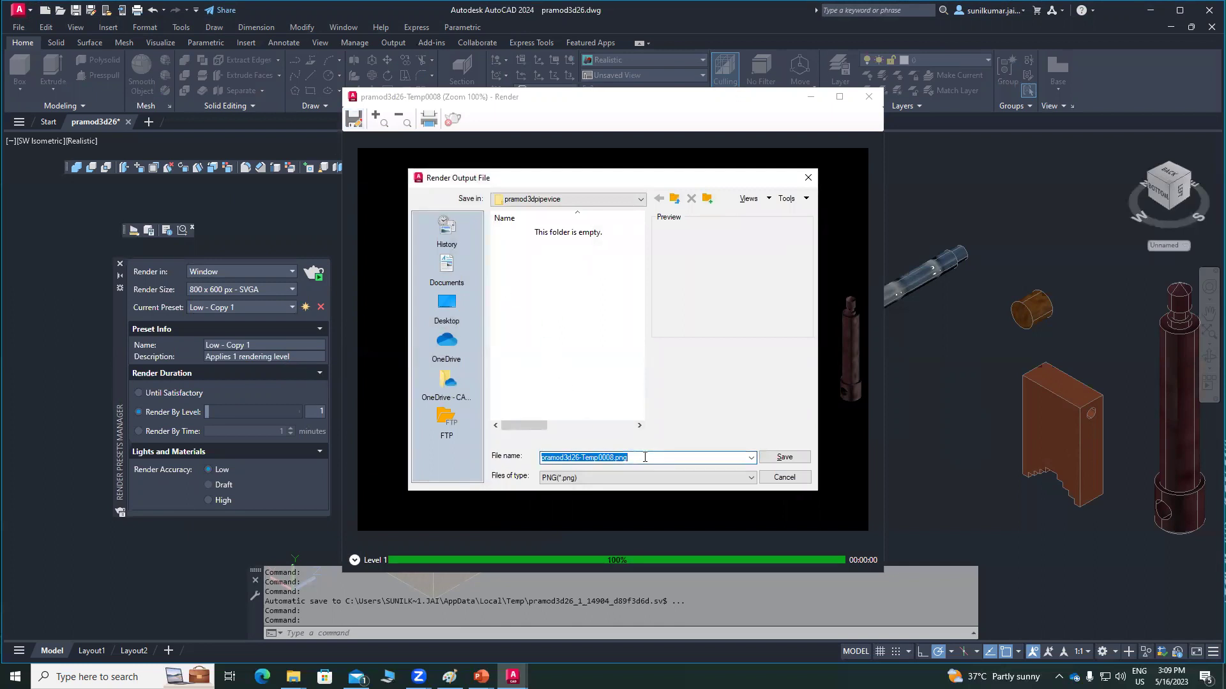
text(autodesk)
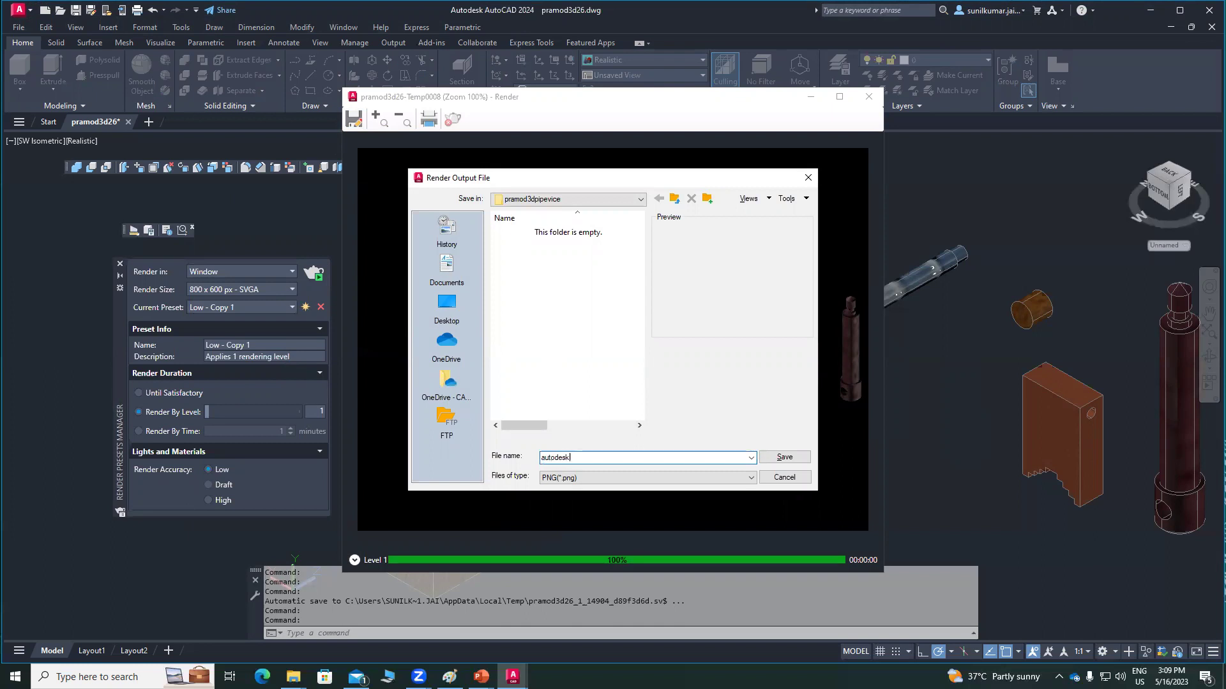
key(Return)
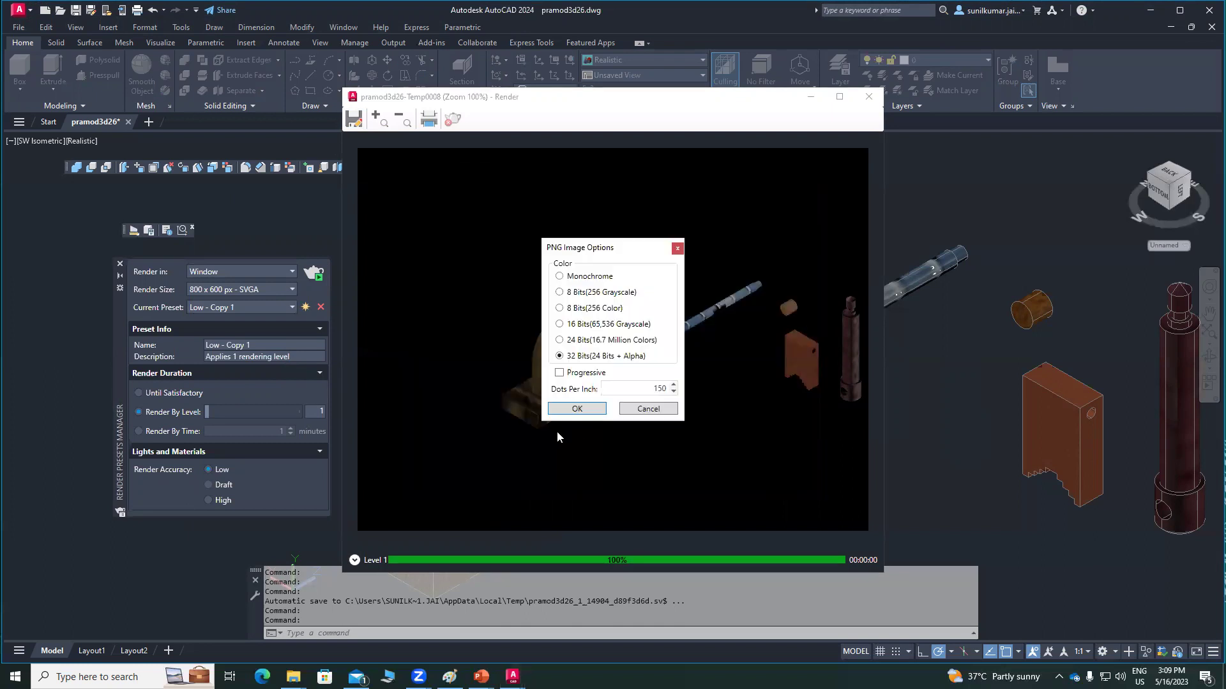
click(569, 409)
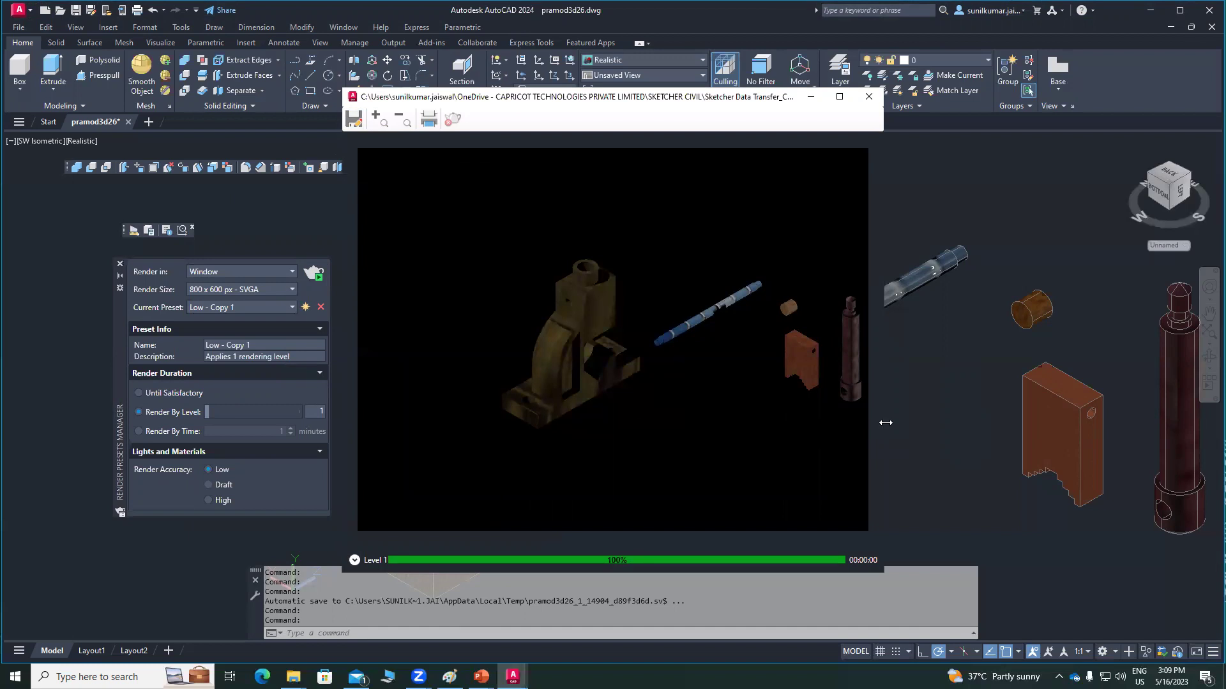